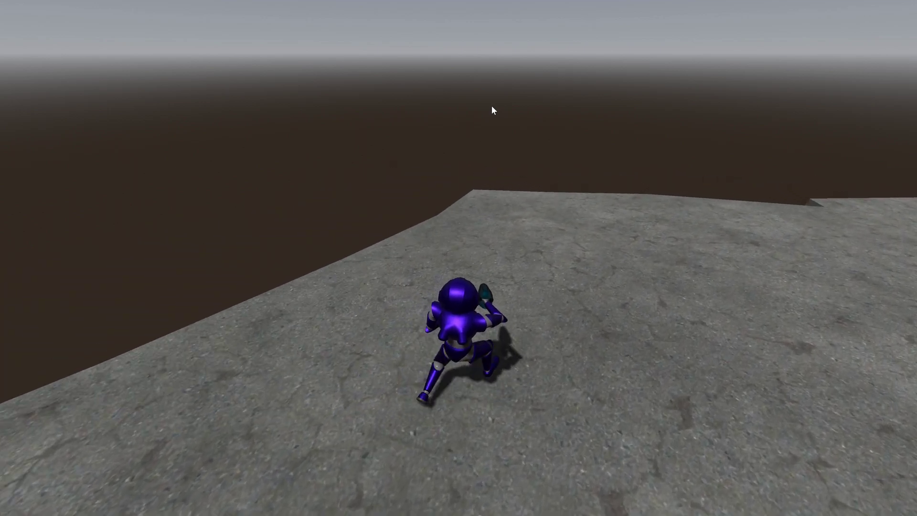
{"action": "key", "text": "w"}
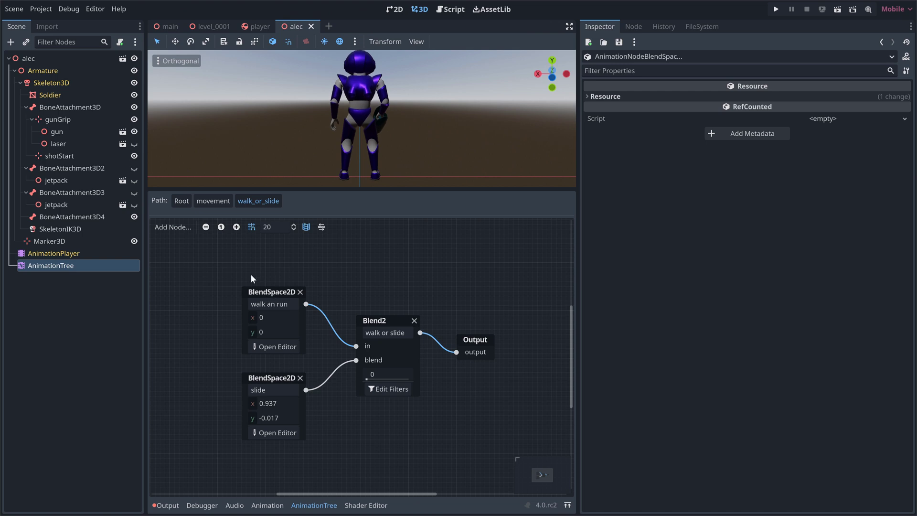
- Open the walk an run blend space and preview the blend from its centre towards the far negative x point
{"action": "left_click", "coordinate": [279, 346]}
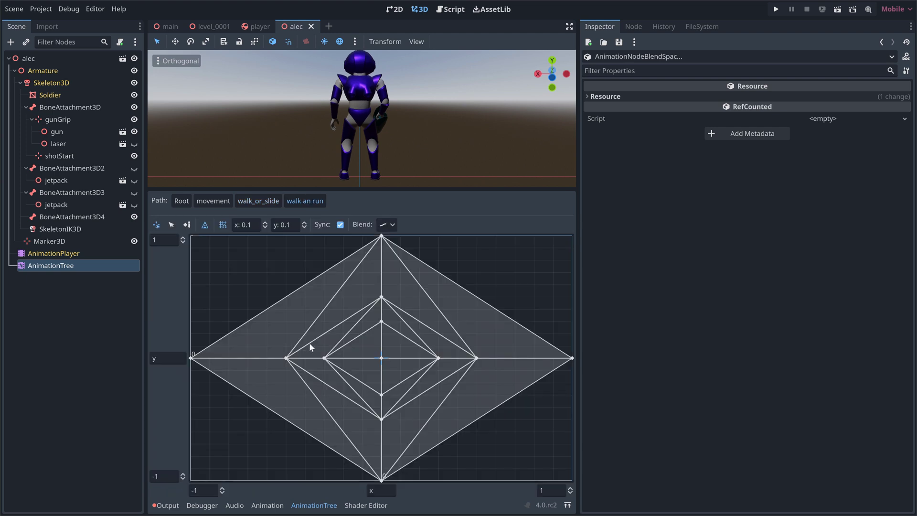
{"action": "left_click_drag", "start_coordinate": [381, 358], "coordinate": [202, 358]}
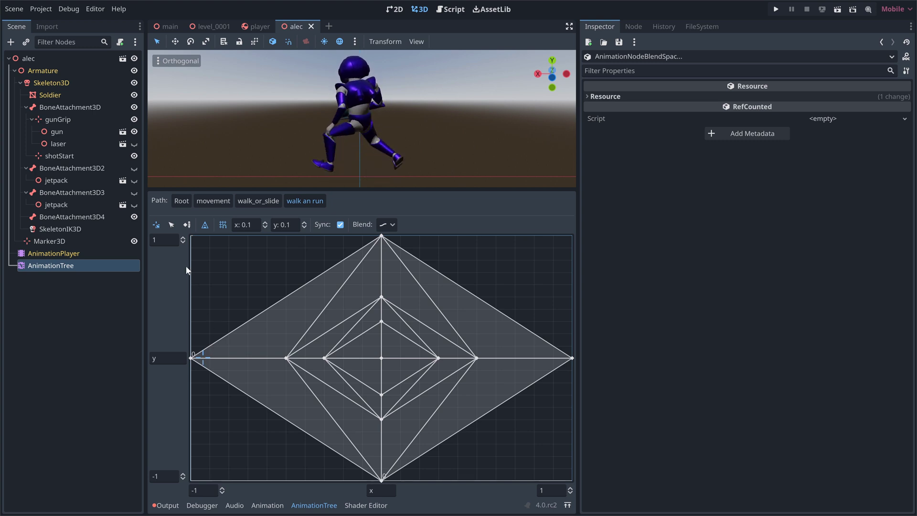
- Inspect the four outermost blend points of the walk an run space and the node types that can be added
{"action": "left_click", "coordinate": [173, 224]}
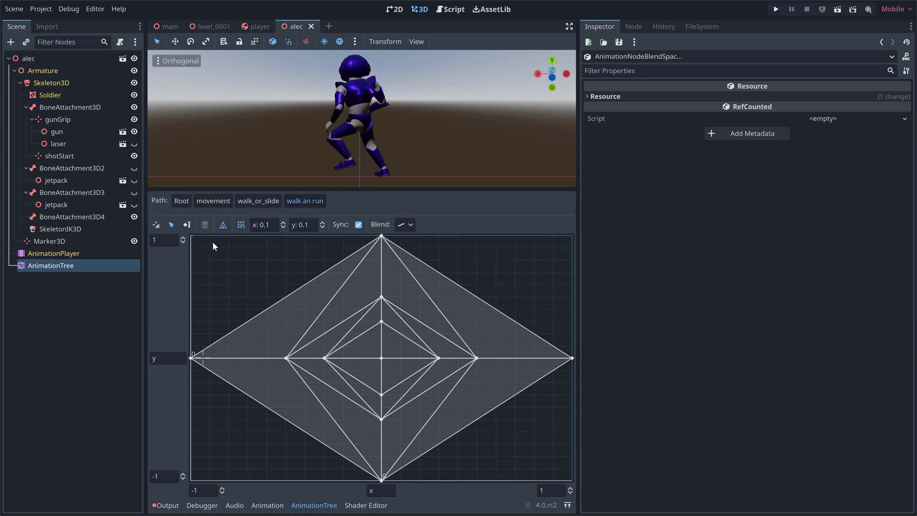
{"action": "left_click", "coordinate": [381, 236]}
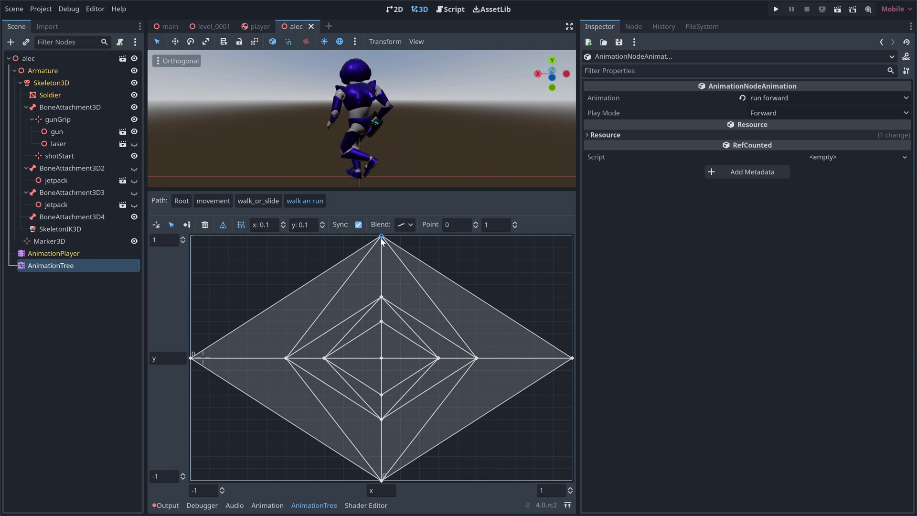
{"action": "left_click", "coordinate": [382, 479]}
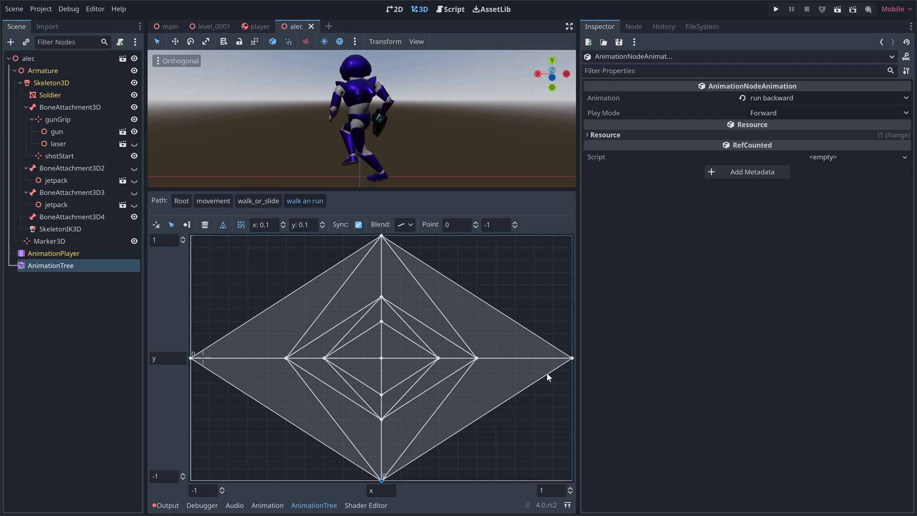
{"action": "left_click", "coordinate": [571, 359]}
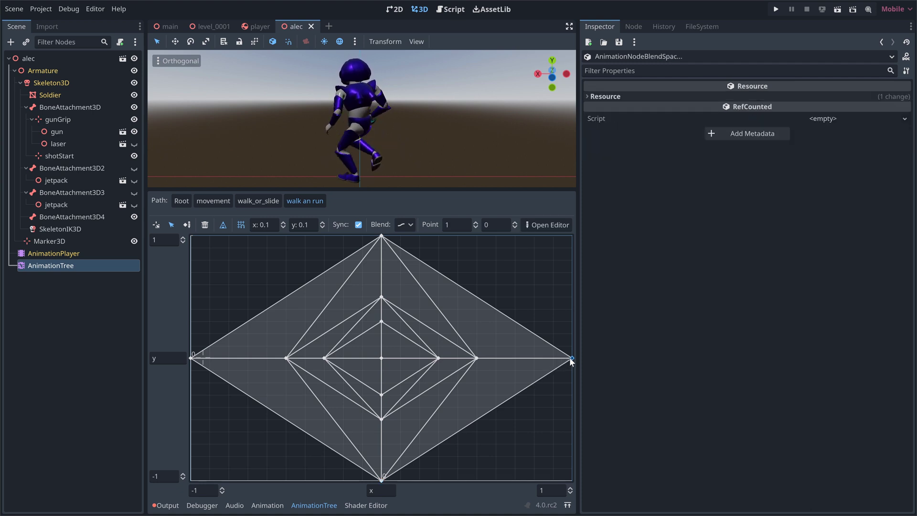
{"action": "left_click", "coordinate": [191, 358]}
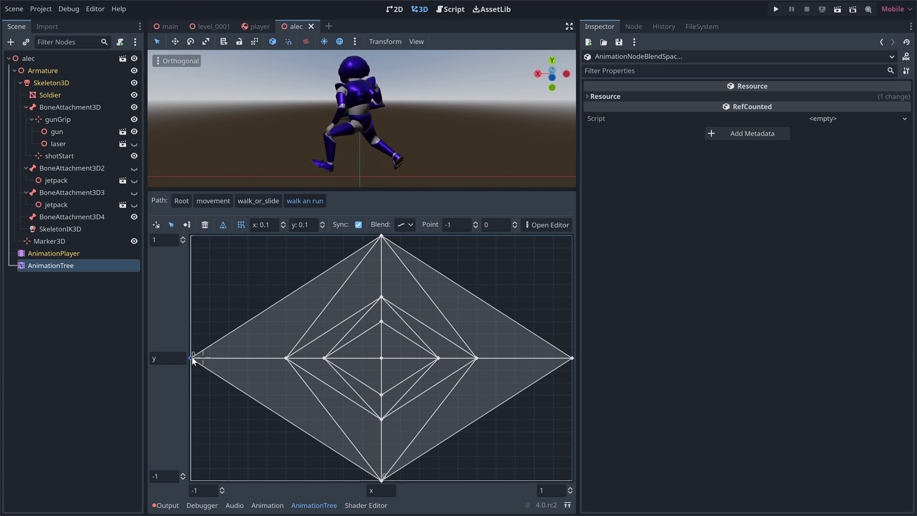
{"action": "right_click", "coordinate": [213, 256]}
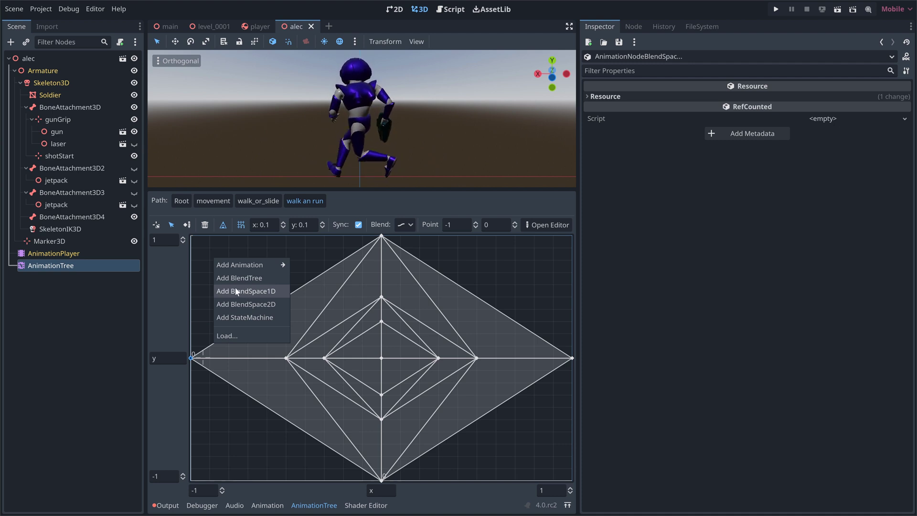
{"action": "key", "text": "Escape"}
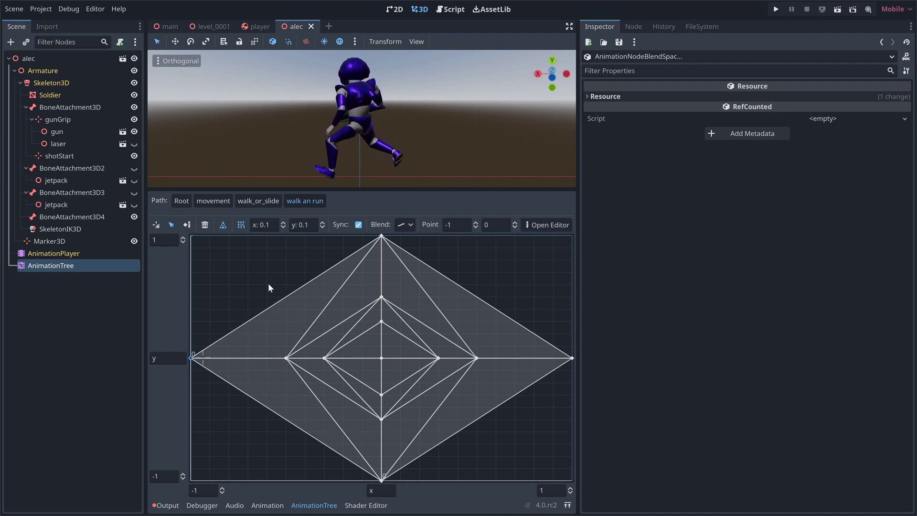
- Open the 1D blend space nested in the point at x -1, y 0 and preview it from the positive to the negative point
{"action": "left_click", "coordinate": [549, 223]}
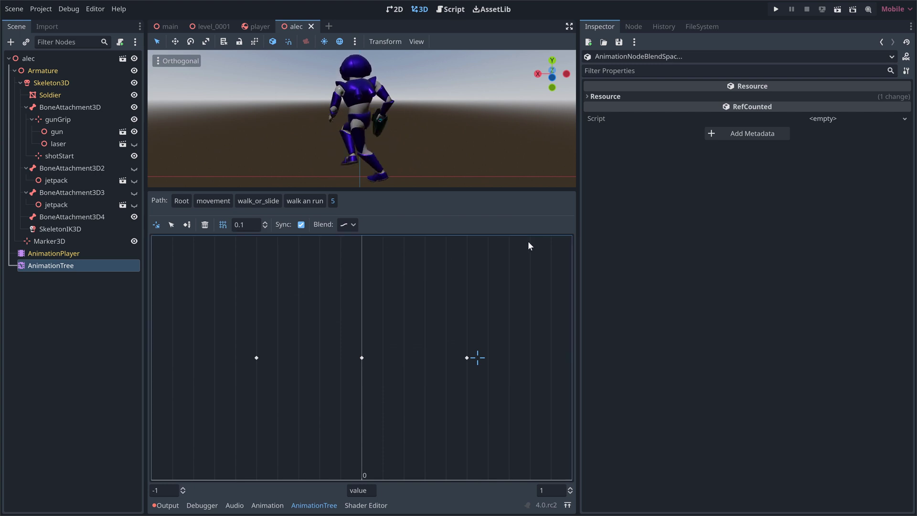
{"action": "left_click", "coordinate": [476, 358]}
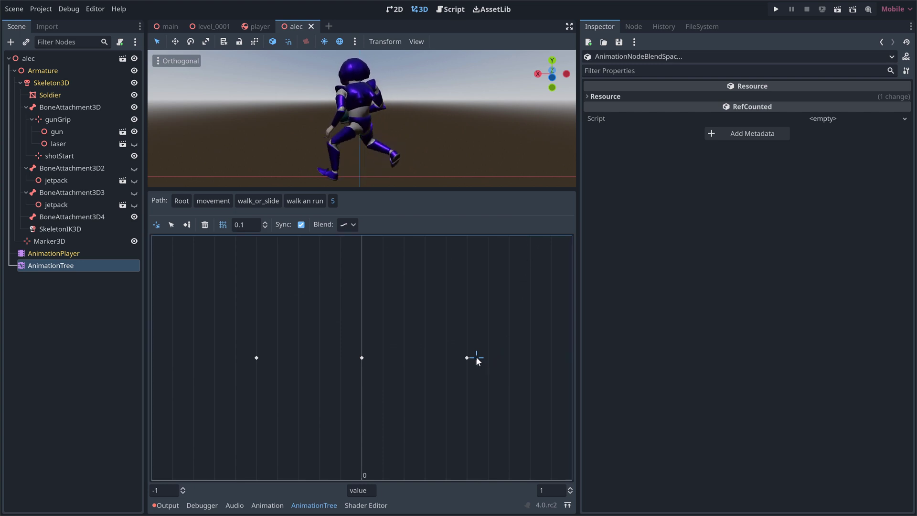
{"action": "left_click_drag", "start_coordinate": [477, 359], "coordinate": [254, 365]}
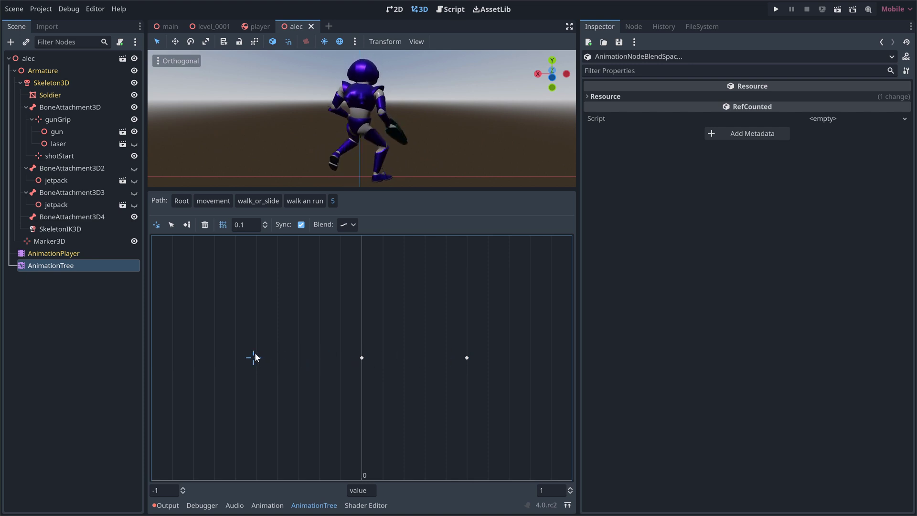
- Return to the walk an run blend space and preview blend positions along the diagonals from the x -1 point
{"action": "left_click", "coordinate": [302, 201]}
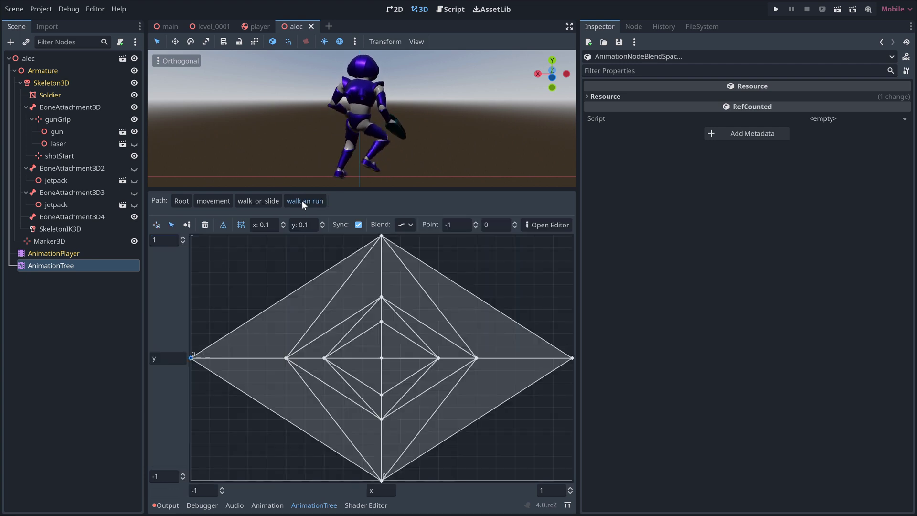
{"action": "left_click", "coordinate": [156, 225]}
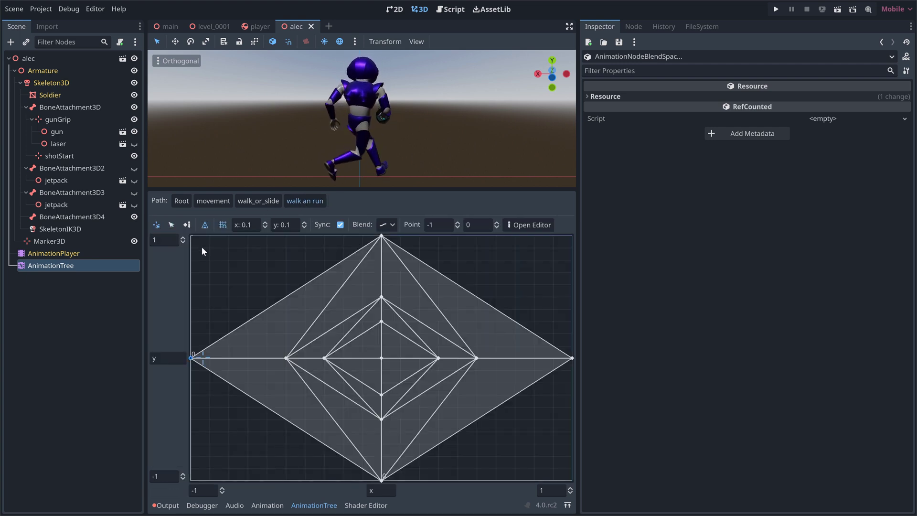
{"action": "left_click", "coordinate": [203, 358]}
{"action": "left_click_drag", "start_coordinate": [203, 359], "coordinate": [348, 465]}
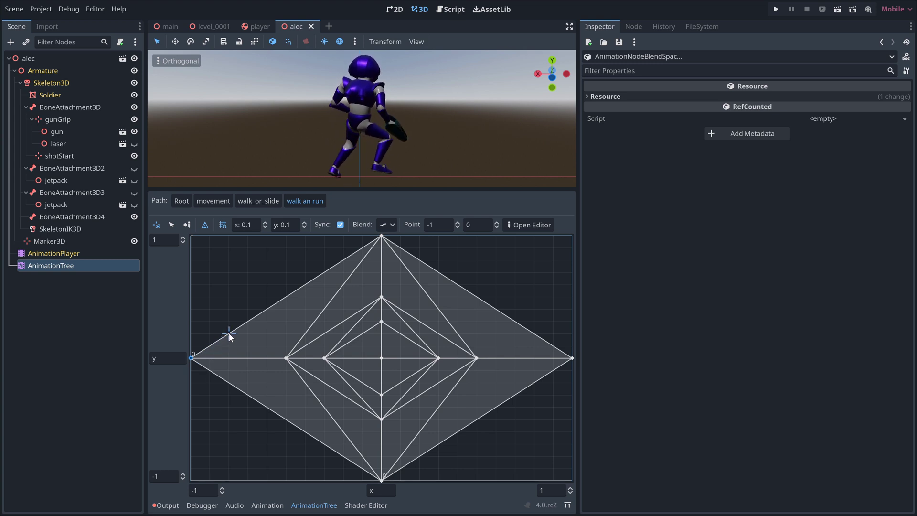
{"action": "left_click_drag", "start_coordinate": [229, 337], "coordinate": [276, 298]}
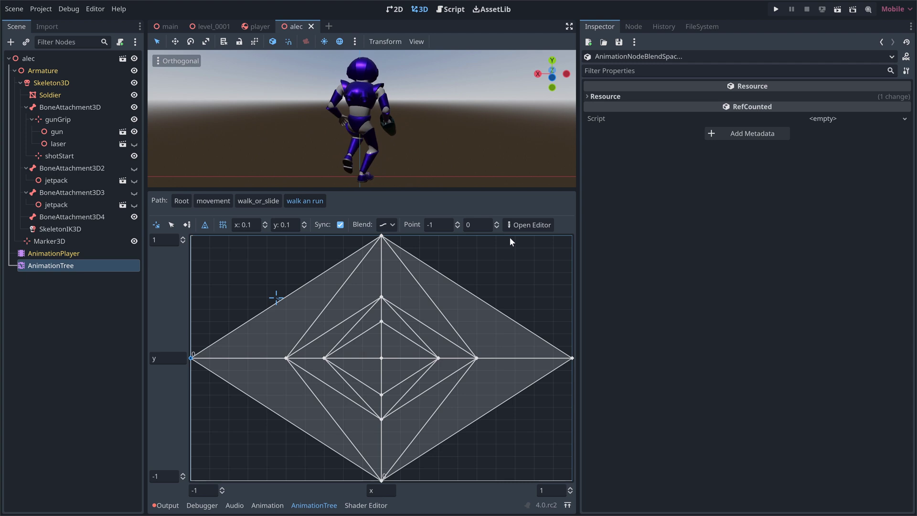
- Reopen the nested 1D blend space of the x -1 point and preview it from its negative to its positive end
{"action": "left_click", "coordinate": [522, 225]}
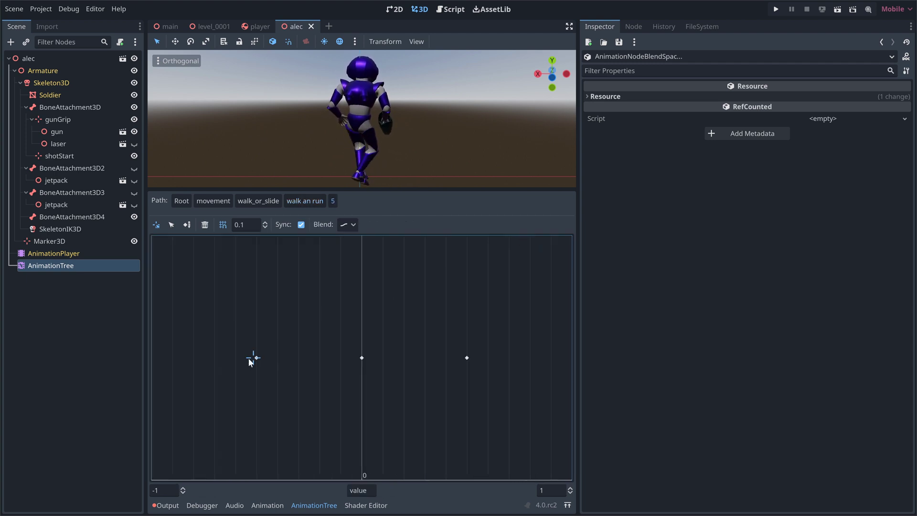
{"action": "left_click_drag", "start_coordinate": [249, 359], "coordinate": [483, 365]}
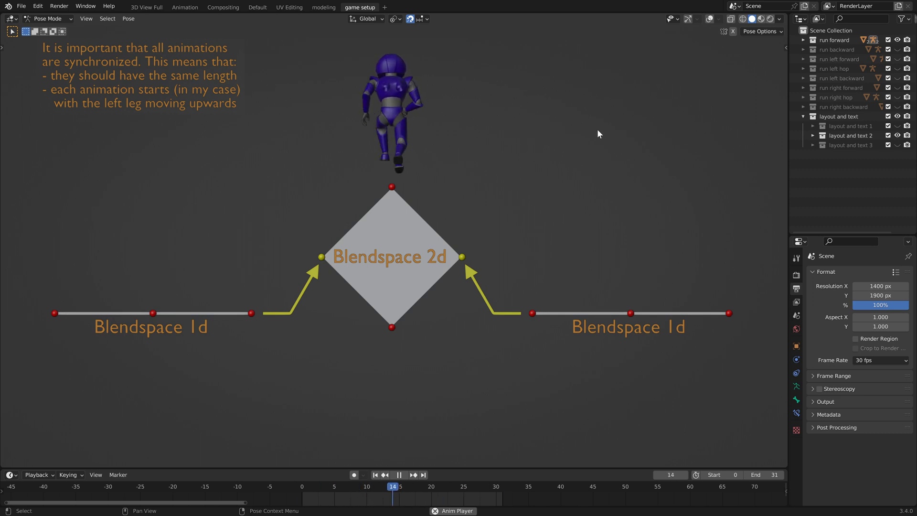
- In Blender, show the run left forward collection and switch to the Default workspace
{"action": "left_click", "coordinate": [898, 60]}
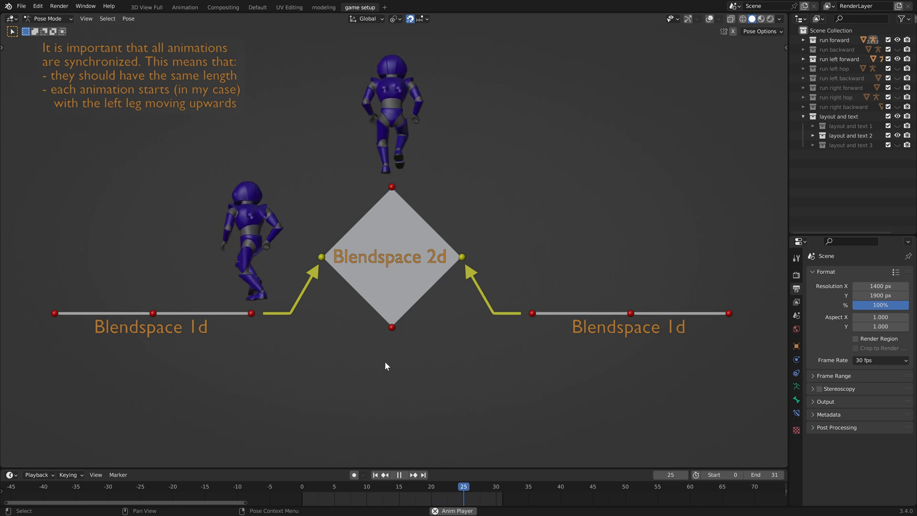
{"action": "left_click", "coordinate": [258, 7]}
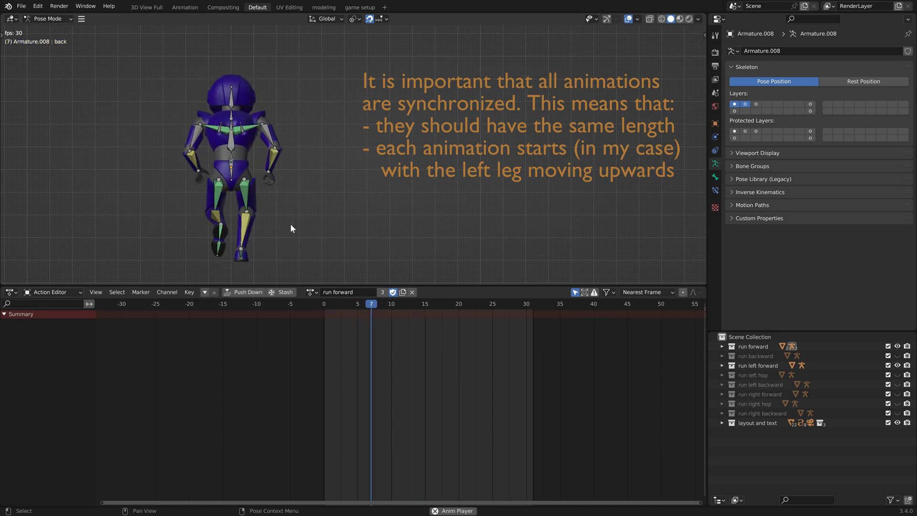
- Select all bones of the armature, stop playback and make a new copy of the run forward action
{"action": "key", "text": "a"}
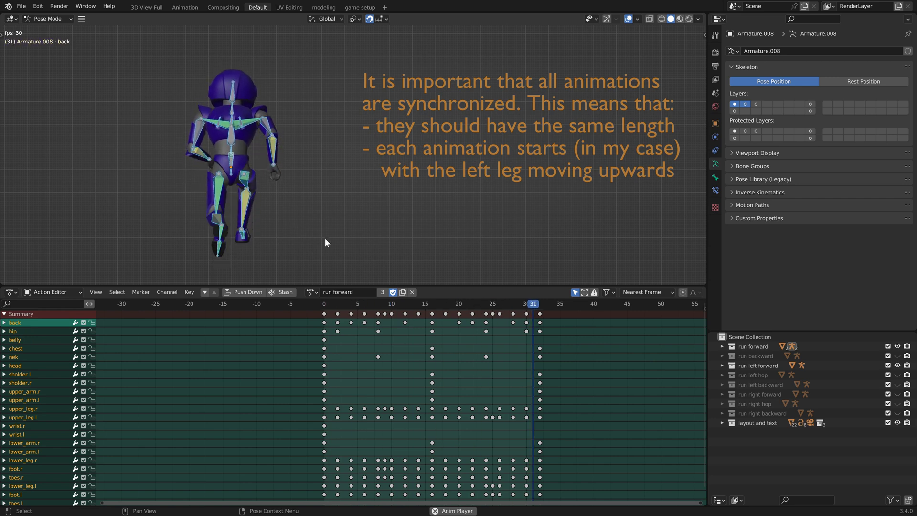
{"action": "key", "text": "space"}
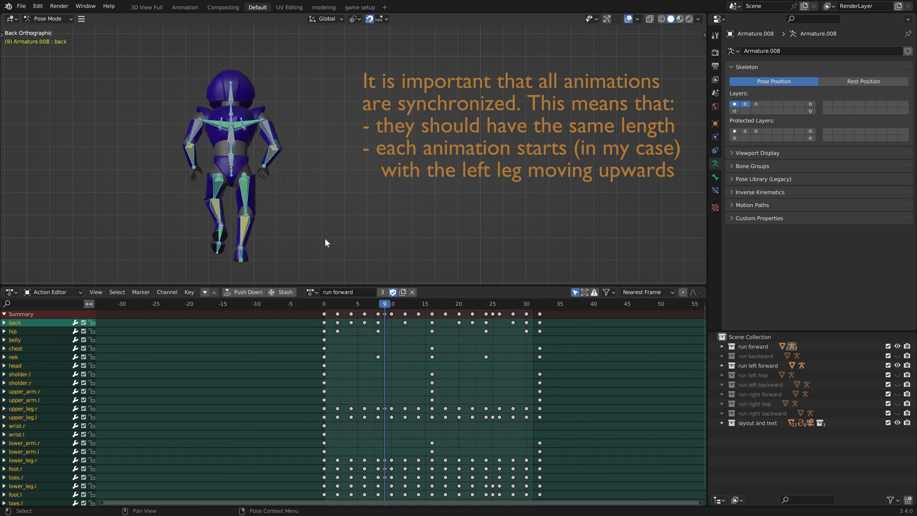
{"action": "left_click", "coordinate": [403, 292]}
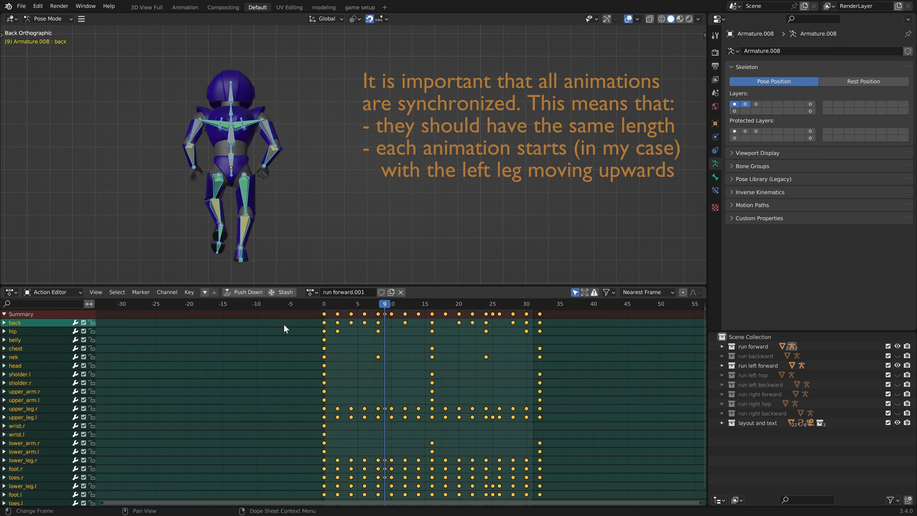
- Reverse the copied action by scaling all its keyframes by -1 in time around frame 16
{"action": "key", "text": "space"}
{"action": "key", "text": "space"}
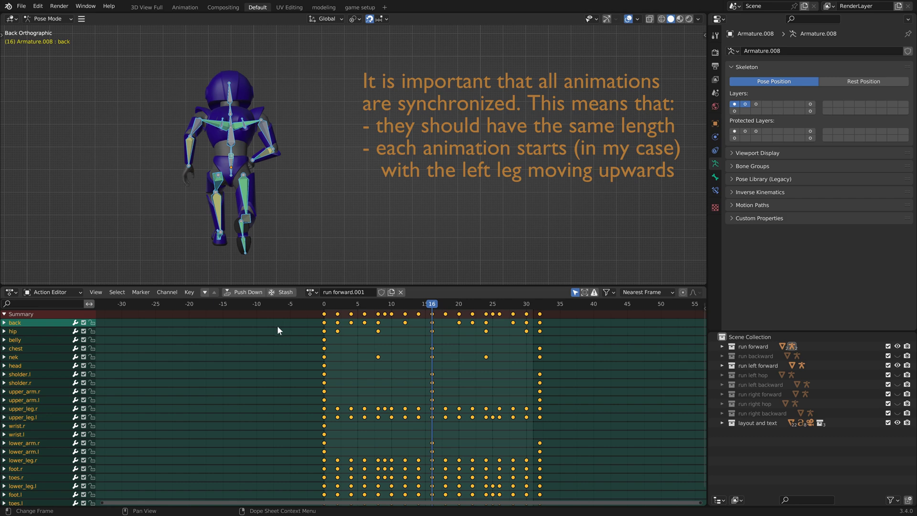
{"action": "key", "text": "s"}
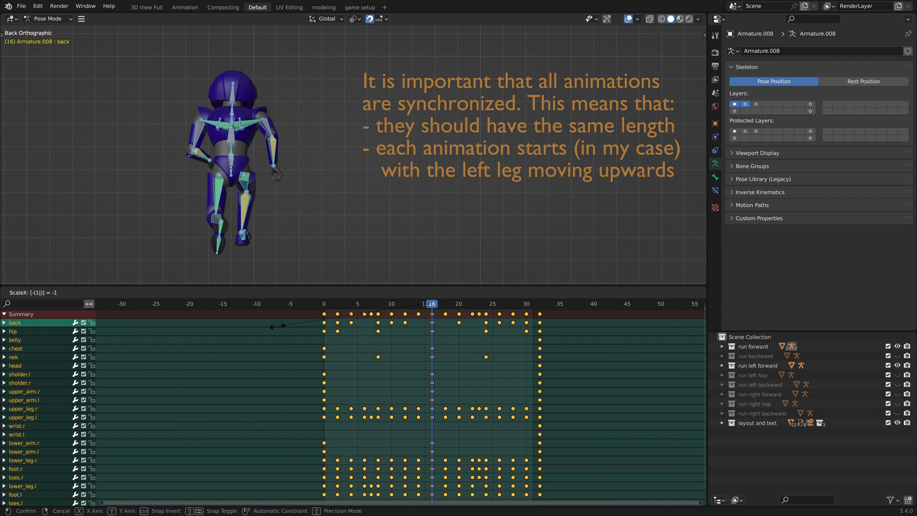
{"action": "left_click", "coordinate": [280, 330]}
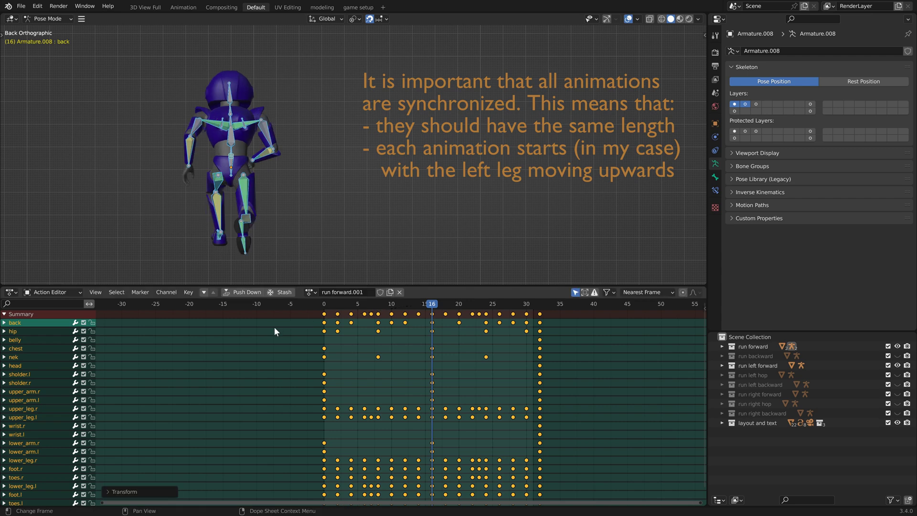
- Play the reversed action and step through its frames to examine the leg movement, ending back at frame 0
{"action": "key", "text": "space"}
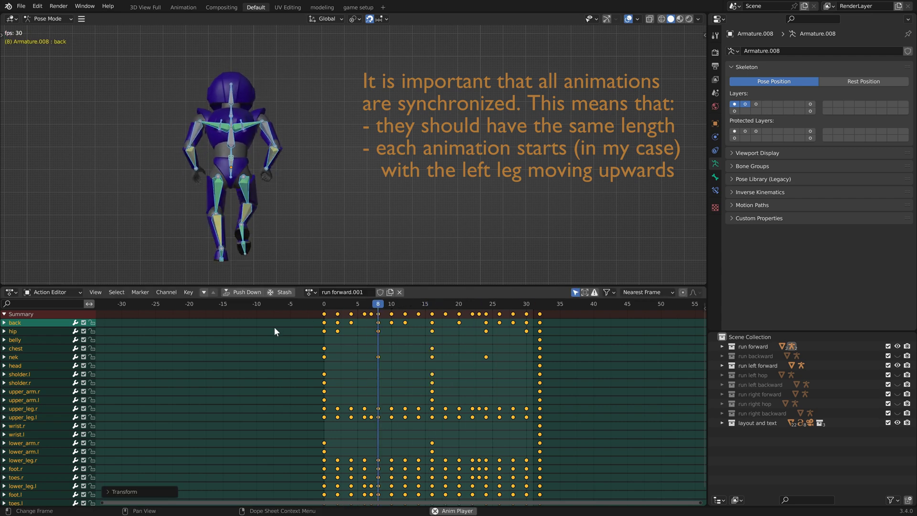
{"action": "key", "text": "space"}
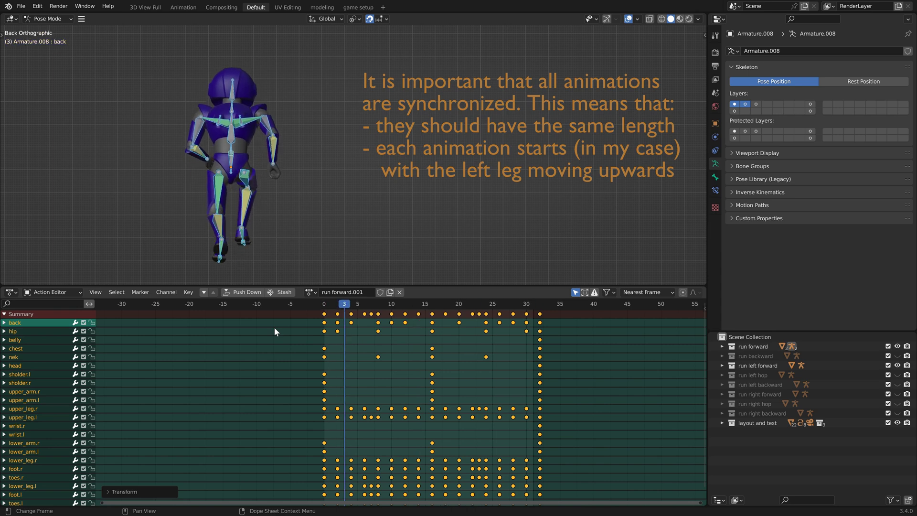
{"action": "key", "text": "shift+Left"}
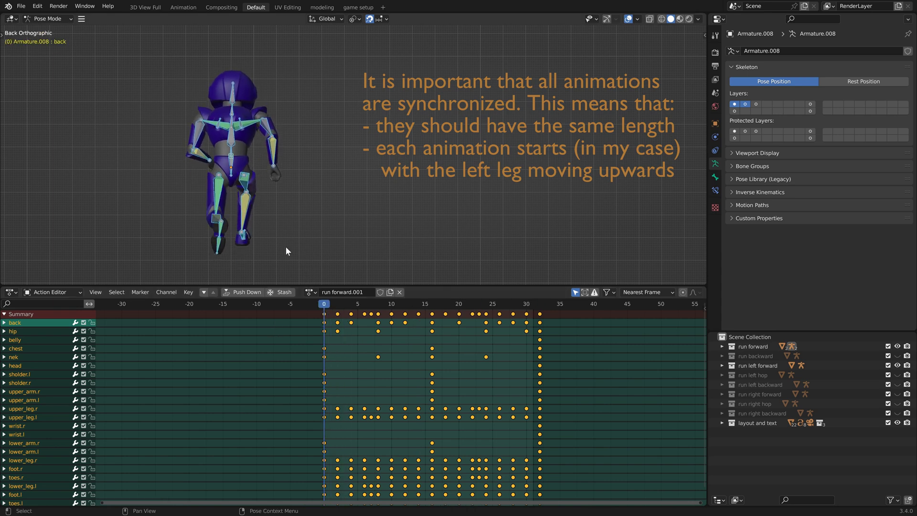
{"action": "key", "text": "Up"}
{"action": "key", "text": "Up"}
{"action": "key", "text": "Up"}
{"action": "key", "text": "Up"}
{"action": "key", "text": "Up"}
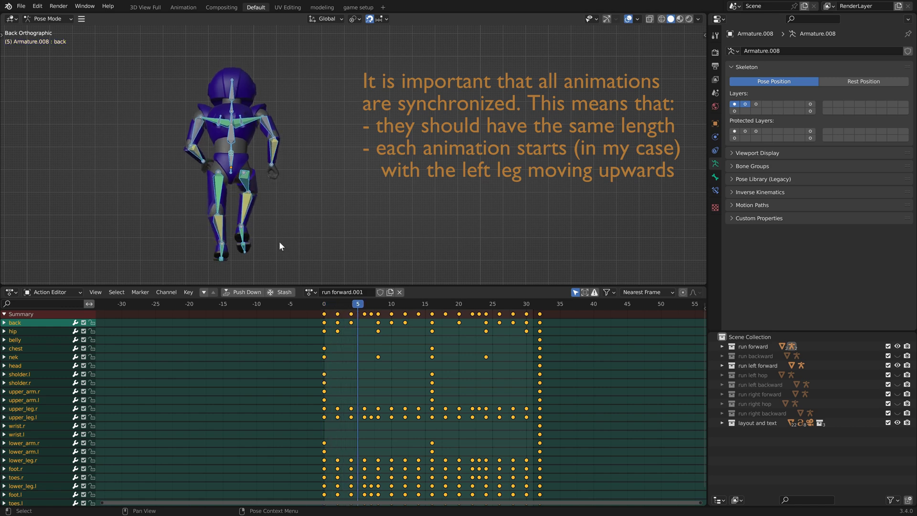
{"action": "key", "text": "Right"}
{"action": "key", "text": "Right"}
{"action": "key", "text": "Right"}
{"action": "key", "text": "Right"}
{"action": "key", "text": "Right"}
{"action": "key", "text": "Right"}
{"action": "key", "text": "Right"}
{"action": "key", "text": "Right"}
{"action": "key", "text": "Right"}
{"action": "key", "text": "Right"}
{"action": "key", "text": "Right"}
{"action": "key", "text": "Right"}
{"action": "key", "text": "Right"}
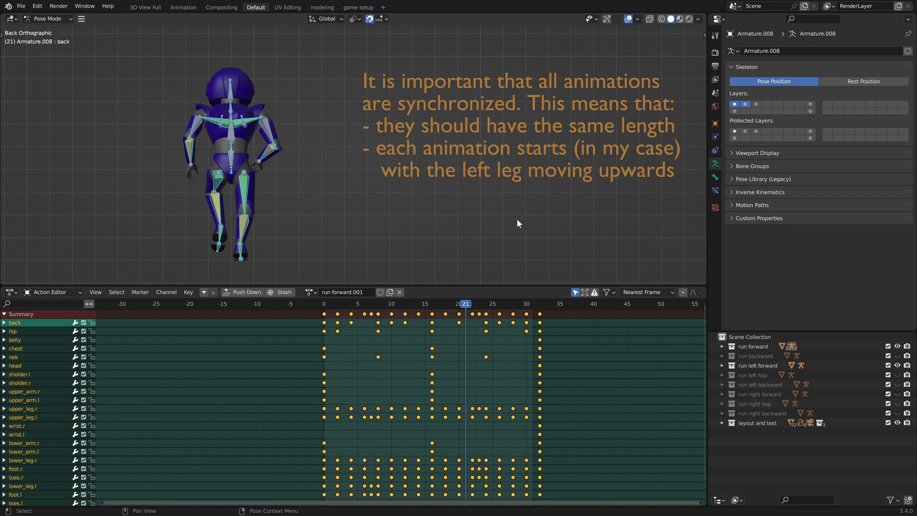
{"action": "key", "text": "Left"}
{"action": "key", "text": "Left"}
{"action": "key", "text": "Left"}
{"action": "key", "text": "Left"}
{"action": "key", "text": "Left"}
{"action": "key", "text": "Left"}
{"action": "key", "text": "Left"}
{"action": "key", "text": "Left"}
{"action": "key", "text": "Left"}
{"action": "key", "text": "Left"}
{"action": "key", "text": "Left"}
{"action": "key", "text": "Left"}
{"action": "key", "text": "Left"}
{"action": "key", "text": "Left"}
{"action": "key", "text": "Left"}
{"action": "key", "text": "Left"}
{"action": "key", "text": "Left"}
{"action": "key", "text": "Left"}
{"action": "key", "text": "Left"}
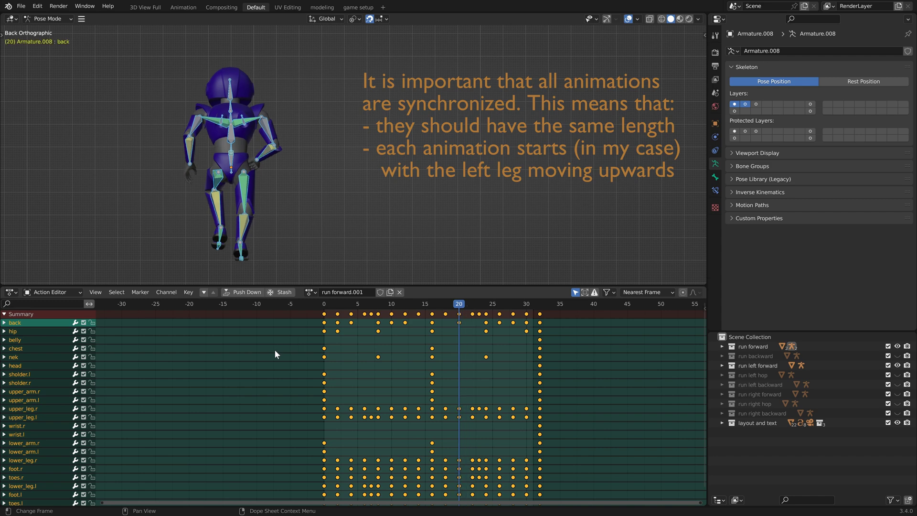
{"action": "key", "text": "Left"}
{"action": "key", "text": "Left"}
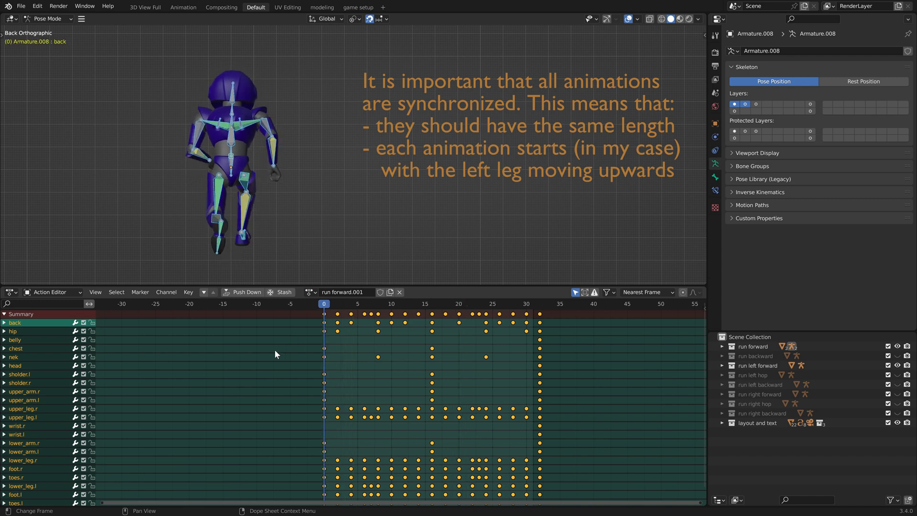
- Shift all keyframes of the reversed action 16 frames earlier and delete the first keyframe column at frame -16
{"action": "key", "text": "g"}
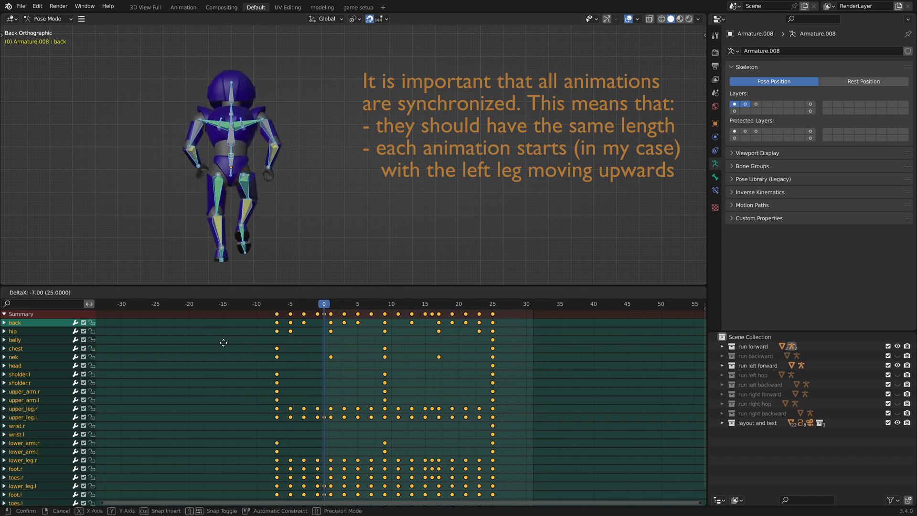
{"action": "left_click", "coordinate": [171, 340]}
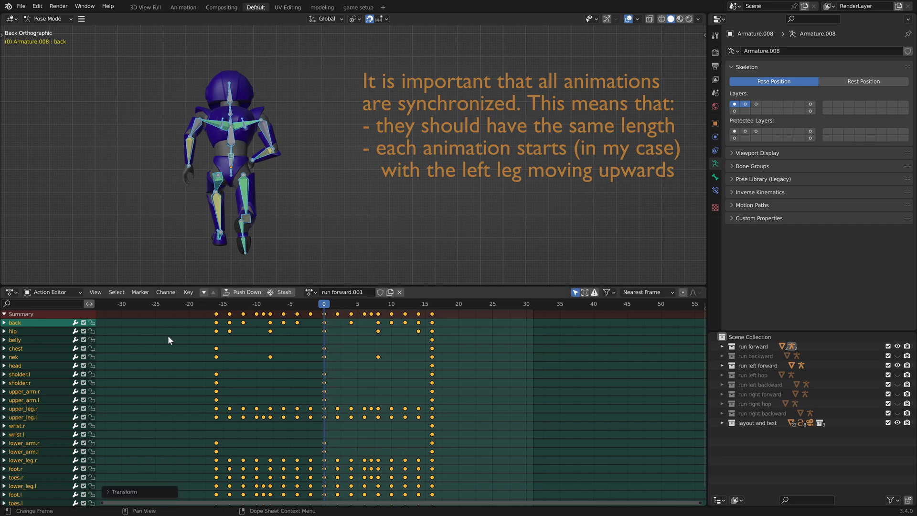
{"action": "left_click", "coordinate": [217, 315]}
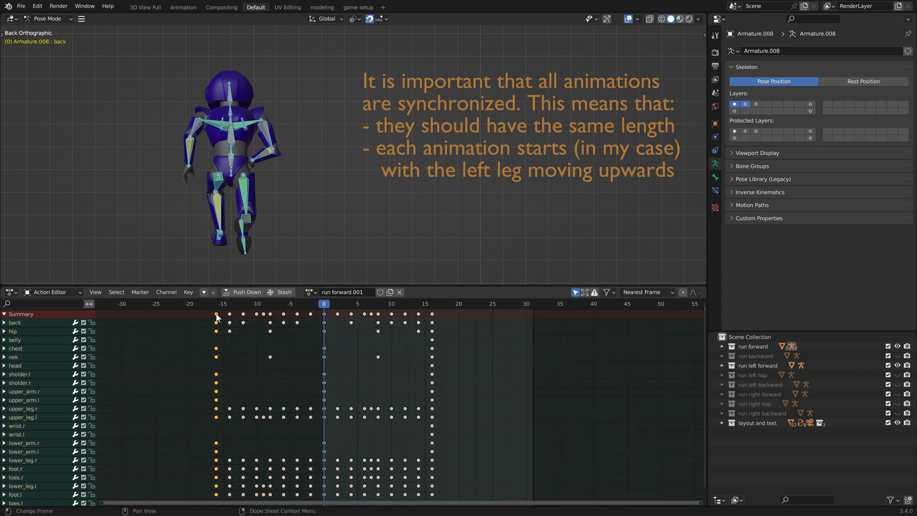
- Move the keyframes before frame 0 32 frames later and duplicate the frame 0 keyframes to frame 32
{"action": "left_click_drag", "start_coordinate": [216, 311], "coordinate": [317, 315]}
{"action": "key", "text": "g"}
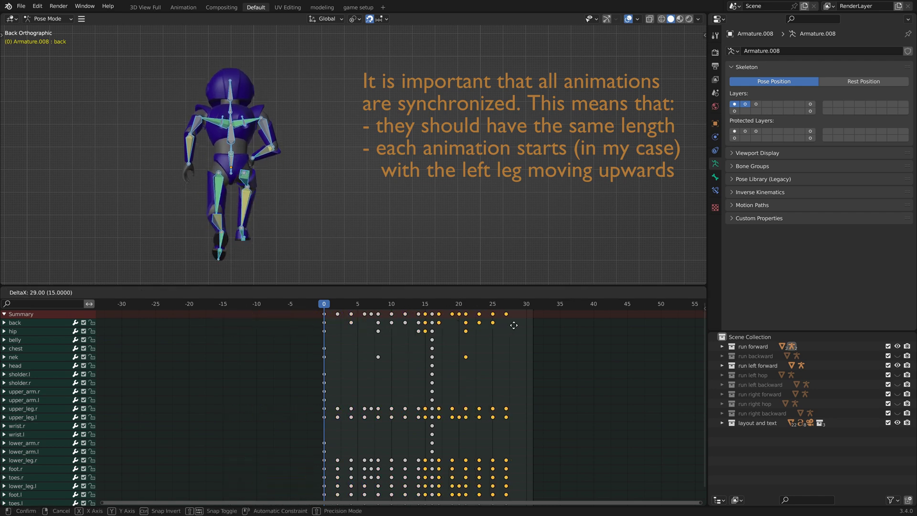
{"action": "left_click", "coordinate": [504, 326]}
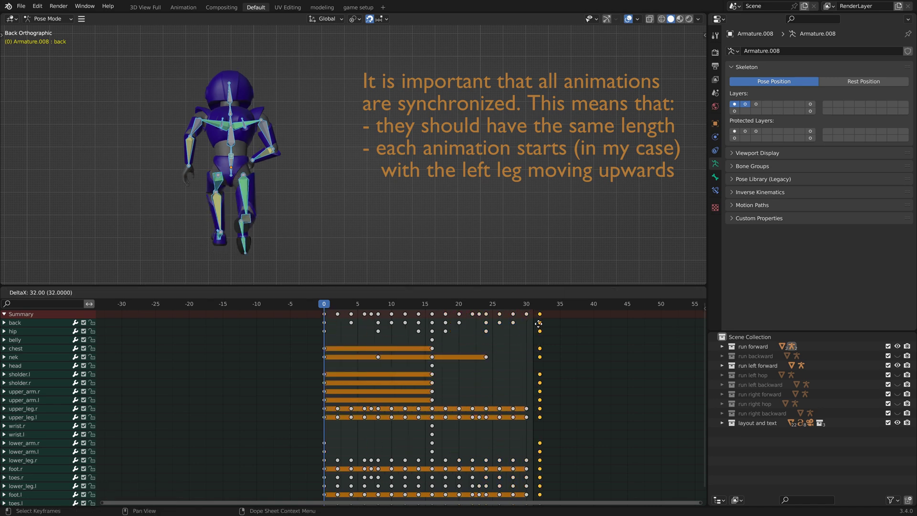
{"action": "left_click", "coordinate": [538, 323]}
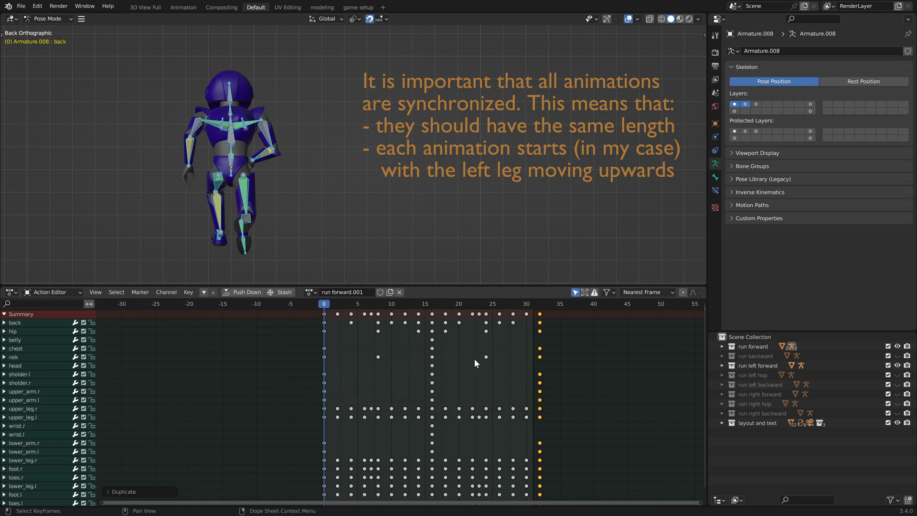
- Play the shifted action and show the run backward collection in the game setup workspace
{"action": "key", "text": "space"}
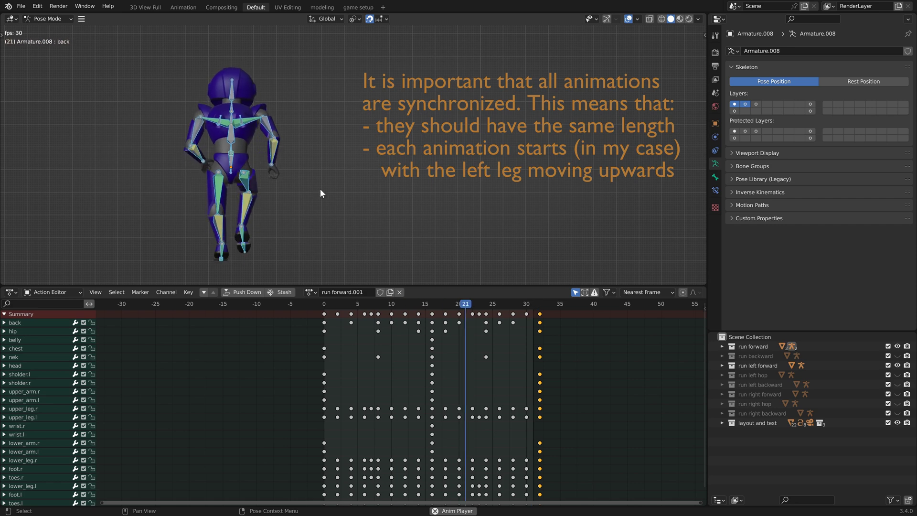
{"action": "left_click", "coordinate": [354, 9]}
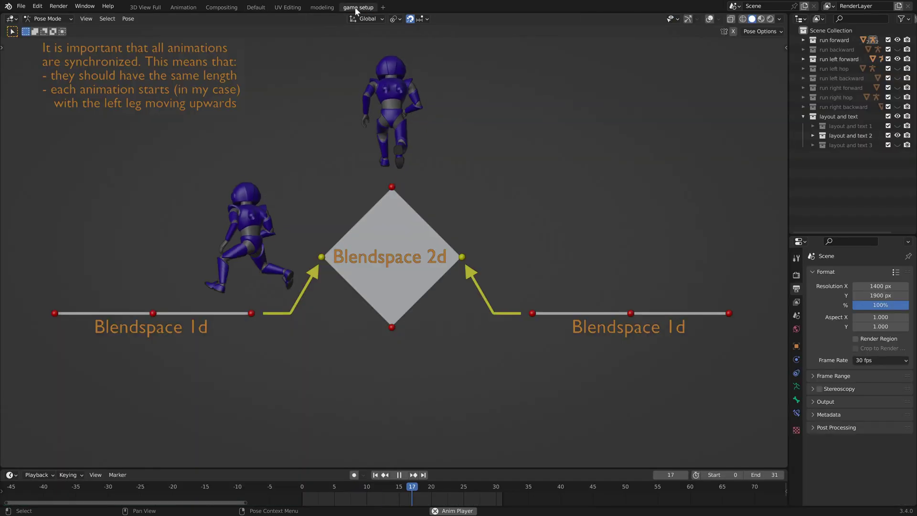
{"action": "left_click", "coordinate": [898, 50]}
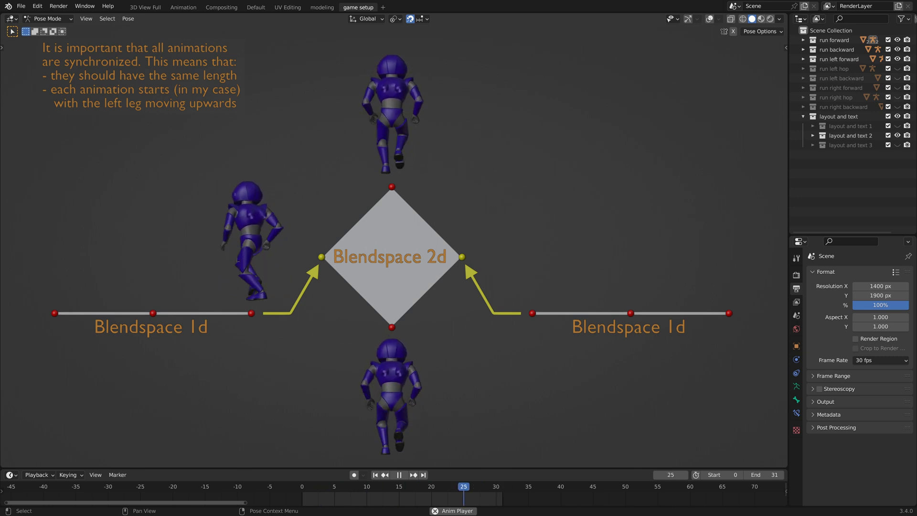
- In the Default workspace, assign the run left FORWARD action to the armature, stop playback and make a new copy of the action
{"action": "left_click", "coordinate": [256, 7]}
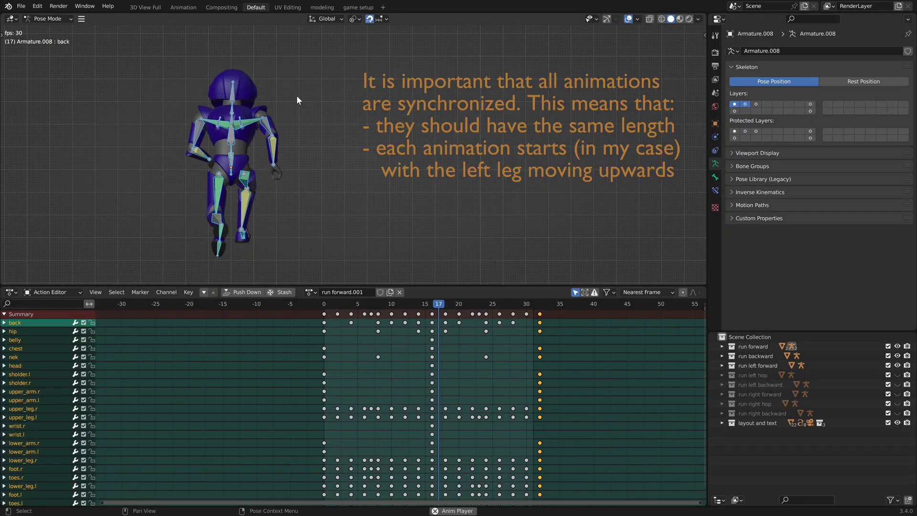
{"action": "left_click", "coordinate": [311, 294]}
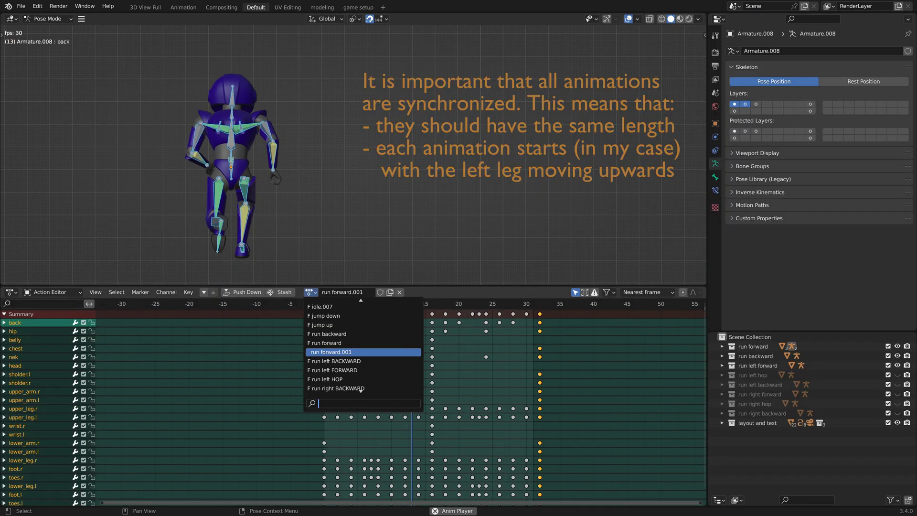
{"action": "scroll", "coordinate": [360, 386], "scroll_direction": "up", "scroll_amount": 4}
{"action": "scroll", "coordinate": [360, 390], "scroll_direction": "down", "scroll_amount": 6}
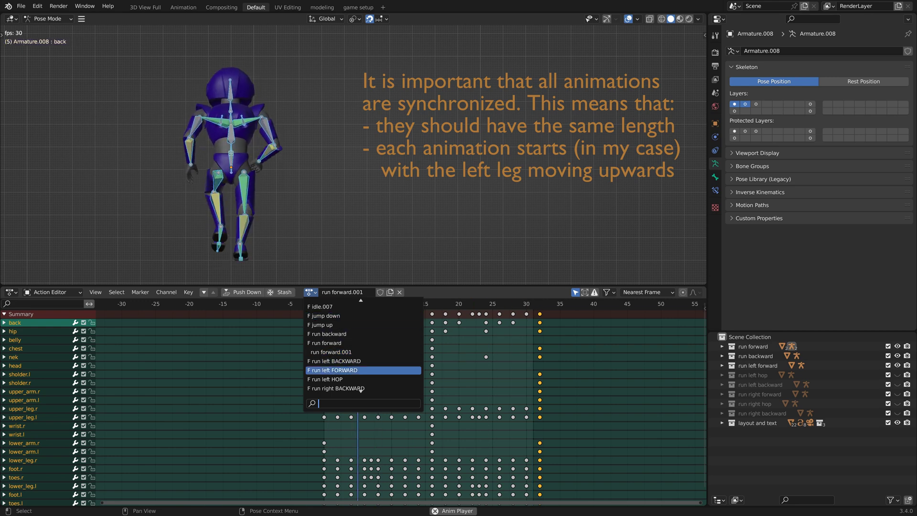
{"action": "key", "text": "Return"}
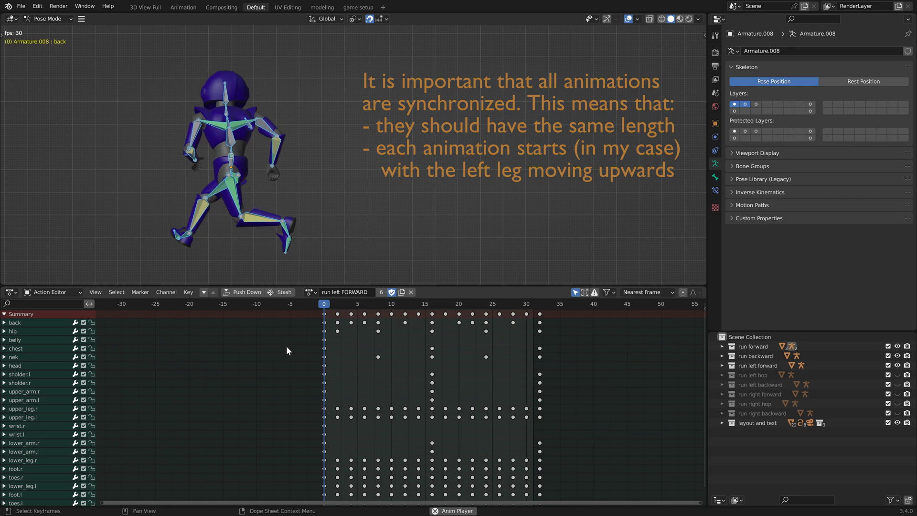
{"action": "key", "text": "space"}
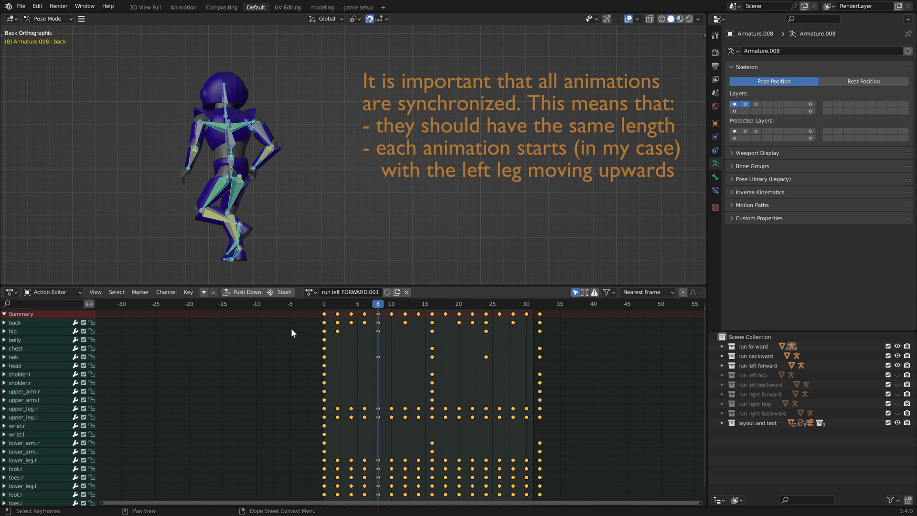
- Mirror the copied run left action by copying all its keyframes and pasting them flipped at frame 0
{"action": "key", "text": "Left"}
{"action": "key", "text": "Left"}
{"action": "key", "text": "Left"}
{"action": "key", "text": "Left"}
{"action": "key", "text": "Left"}
{"action": "key", "text": "Left"}
{"action": "key", "text": "Left"}
{"action": "key", "text": "Left"}
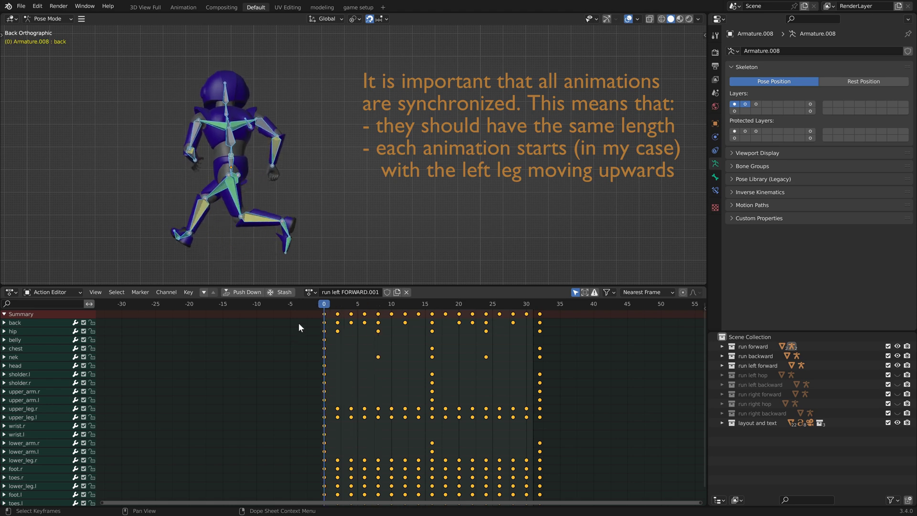
{"action": "right_click", "coordinate": [324, 313]}
{"action": "left_click", "coordinate": [321, 313]}
{"action": "right_click", "coordinate": [324, 315]}
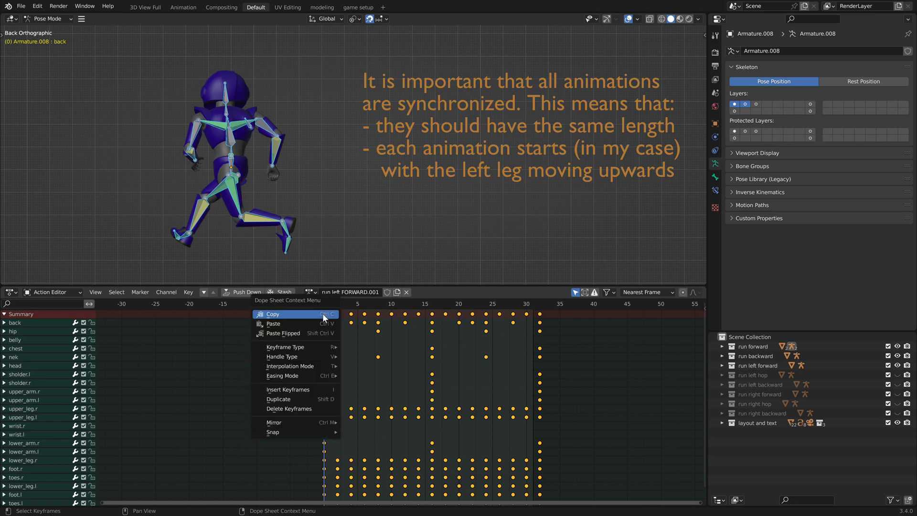
{"action": "left_click", "coordinate": [302, 333]}
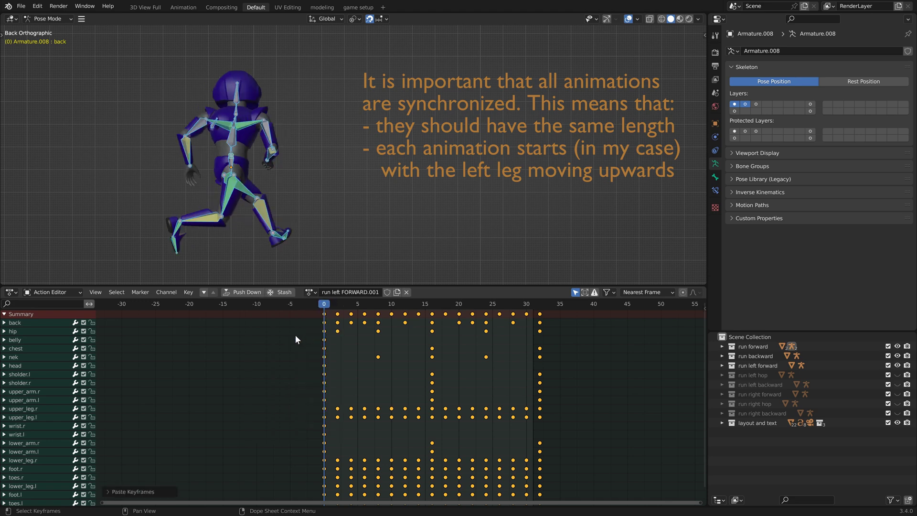
- Play the mirrored action, and reverse it by scaling all its keyframes by -1 in time around frame 16
{"action": "key", "text": "space"}
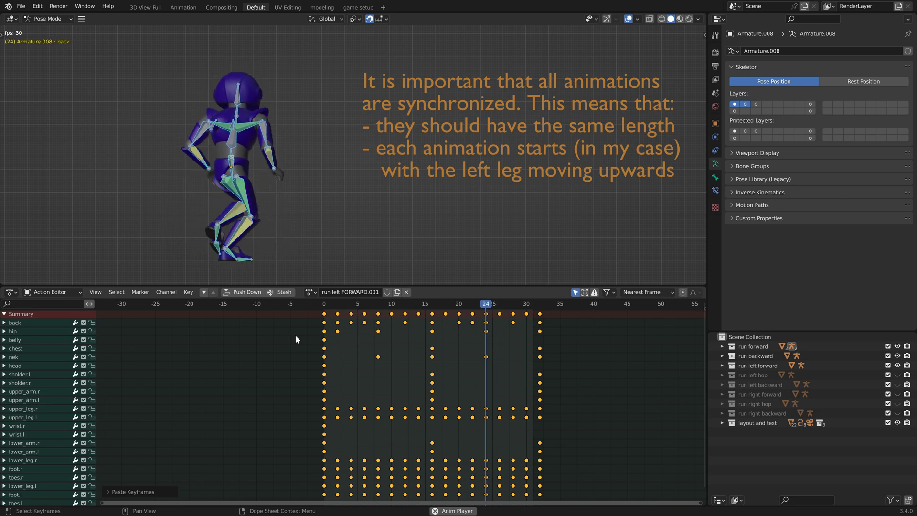
{"action": "key", "text": "space"}
{"action": "key", "text": "Right"}
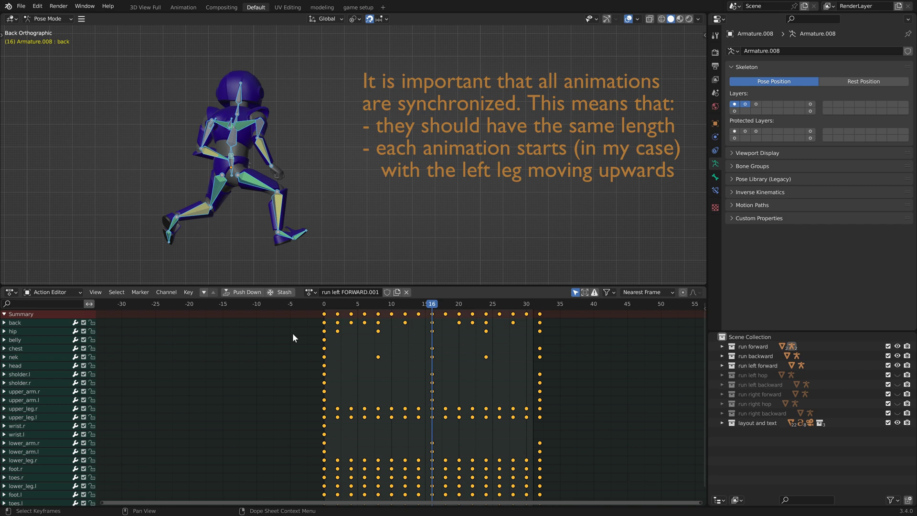
{"action": "key", "text": "s"}
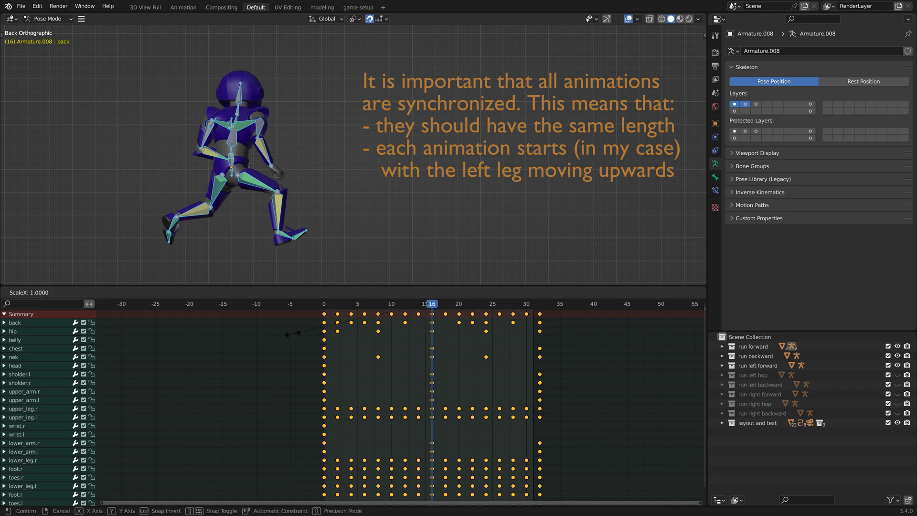
{"action": "type", "text": "-1"}
{"action": "key", "text": "Return"}
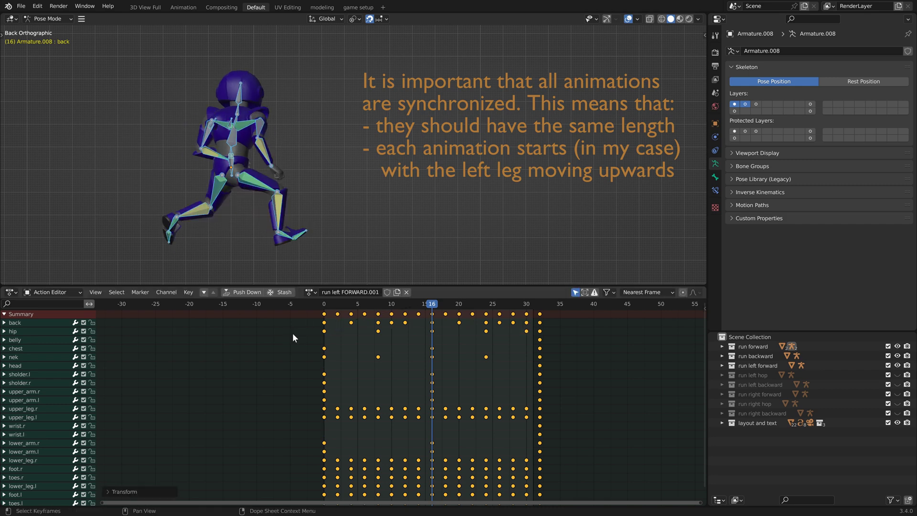
- Play the mirrored and reversed action, and step through its frames from 0 to 14 to examine the leg movement
{"action": "key", "text": "space"}
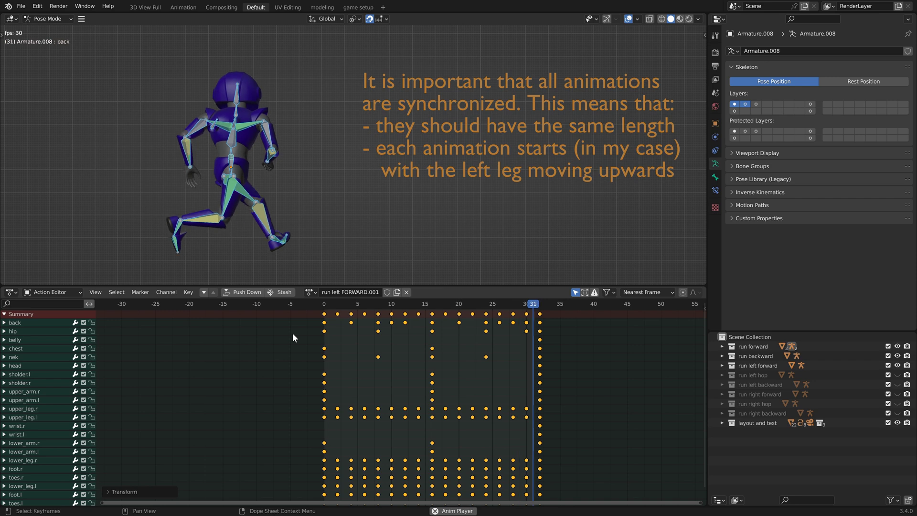
{"action": "key", "text": "space"}
{"action": "key", "text": "Left"}
{"action": "key", "text": "Left"}
{"action": "key", "text": "Left"}
{"action": "key", "text": "Left"}
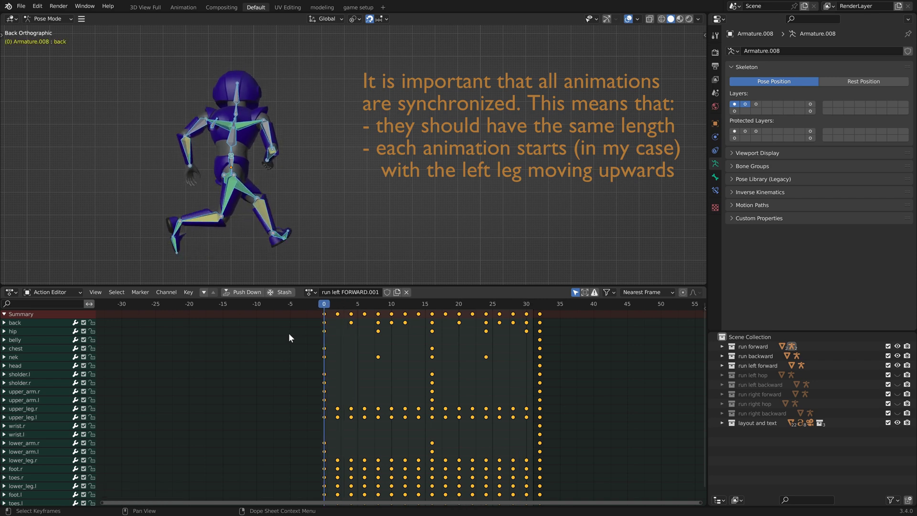
{"action": "key", "text": "Right"}
{"action": "key", "text": "Right"}
{"action": "key", "text": "Right"}
{"action": "key", "text": "Right"}
{"action": "key", "text": "Right"}
{"action": "key", "text": "Right"}
{"action": "key", "text": "Right"}
{"action": "key", "text": "Right"}
{"action": "key", "text": "Right"}
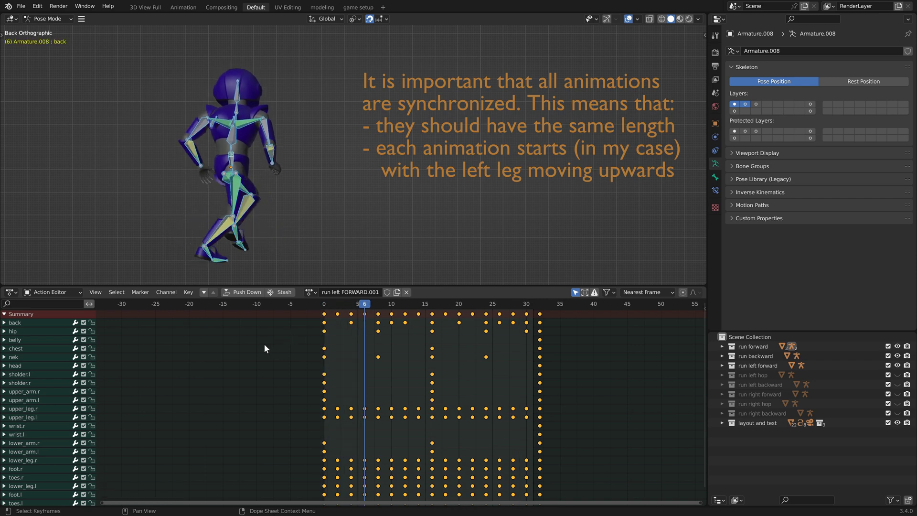
{"action": "key", "text": "Right"}
{"action": "key", "text": "Right"}
{"action": "key", "text": "Right"}
{"action": "key", "text": "Right"}
{"action": "key", "text": "Right"}
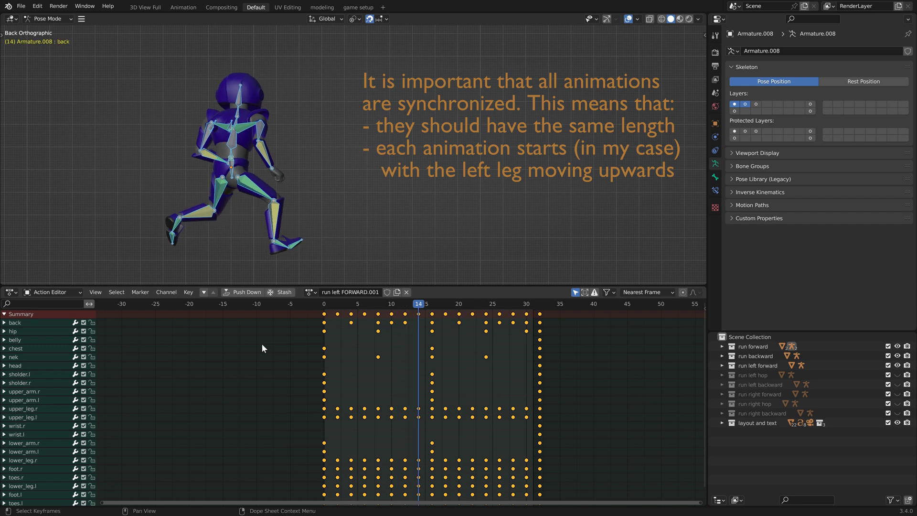
- Resume playback and switch to the game setup workspace
{"action": "key", "text": "space"}
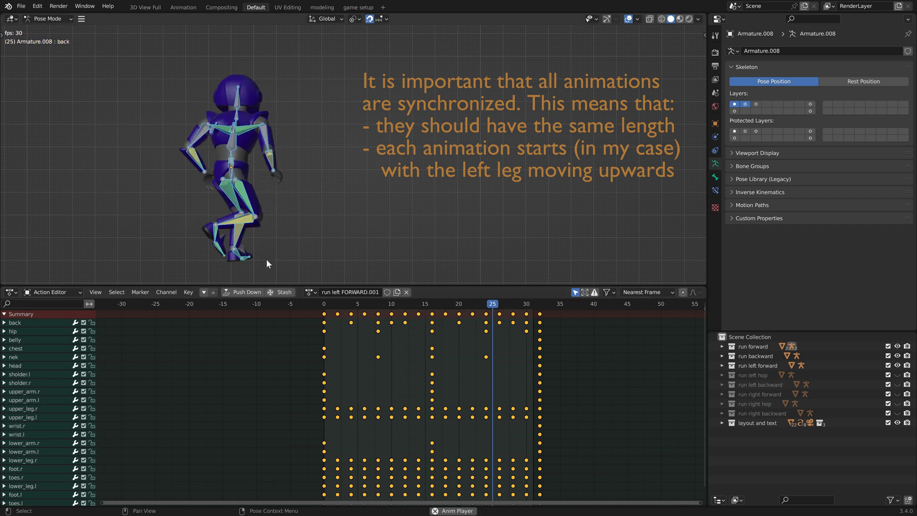
{"action": "left_click", "coordinate": [358, 7]}
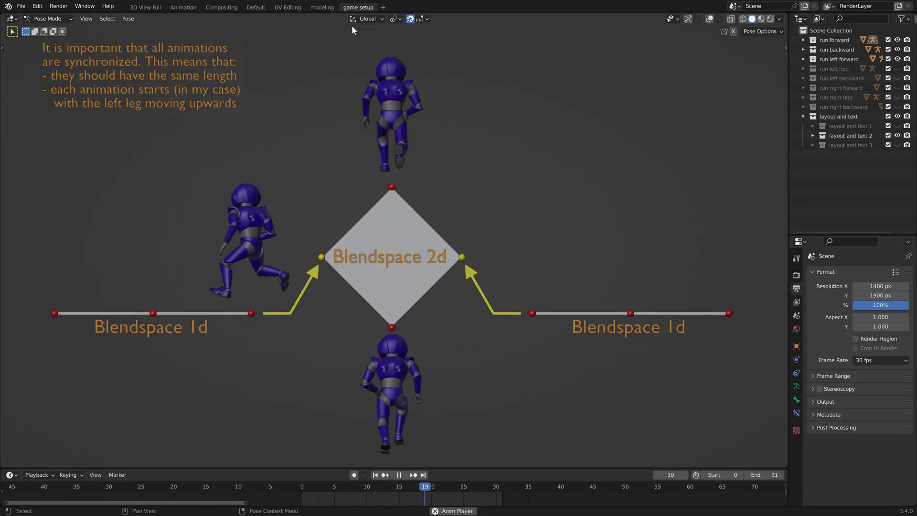
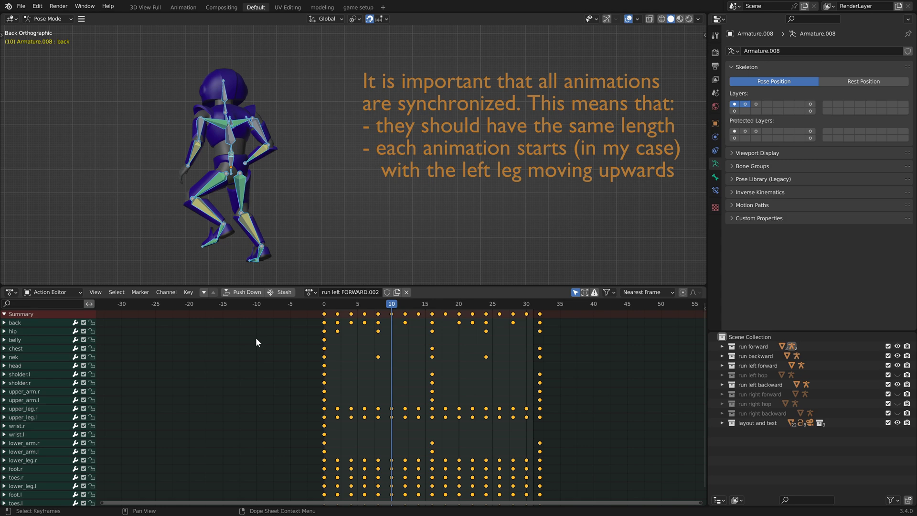
- In the run left FORWARD.002 action, copy all keyframes and paste them flipped at frame 0
{"action": "key", "text": "shift+ctrl+space"}
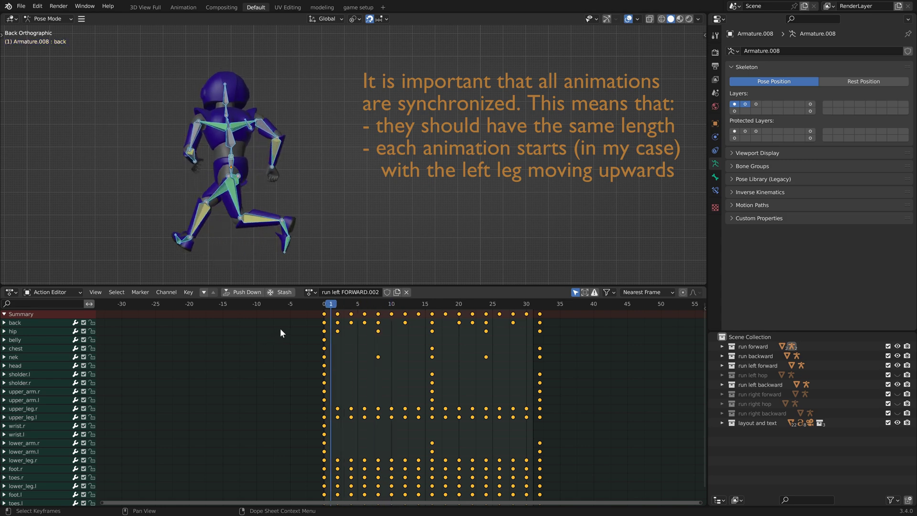
{"action": "right_click", "coordinate": [324, 316]}
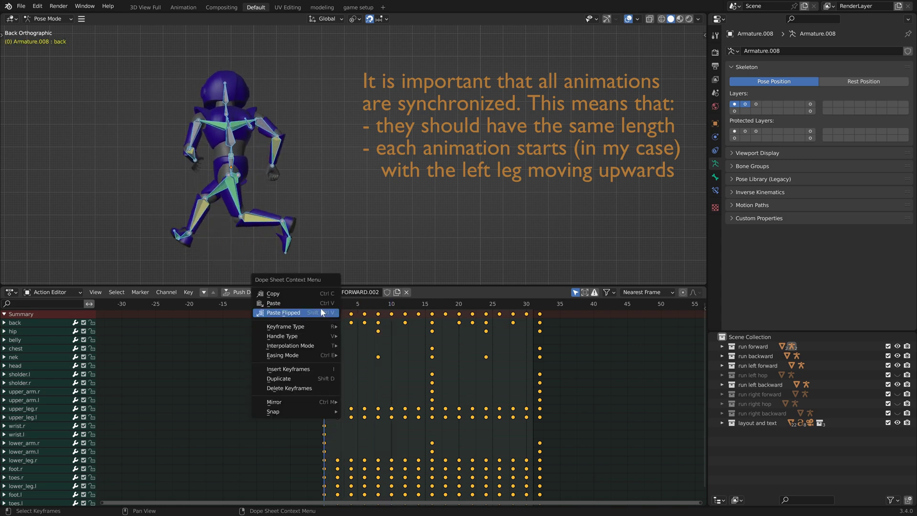
{"action": "left_click", "coordinate": [316, 292]}
{"action": "right_click", "coordinate": [322, 312]}
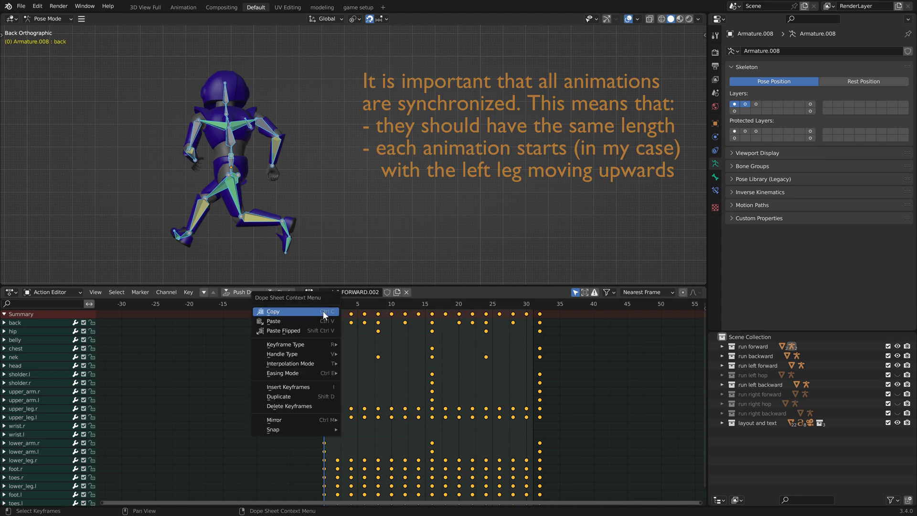
{"action": "left_click", "coordinate": [300, 329]}
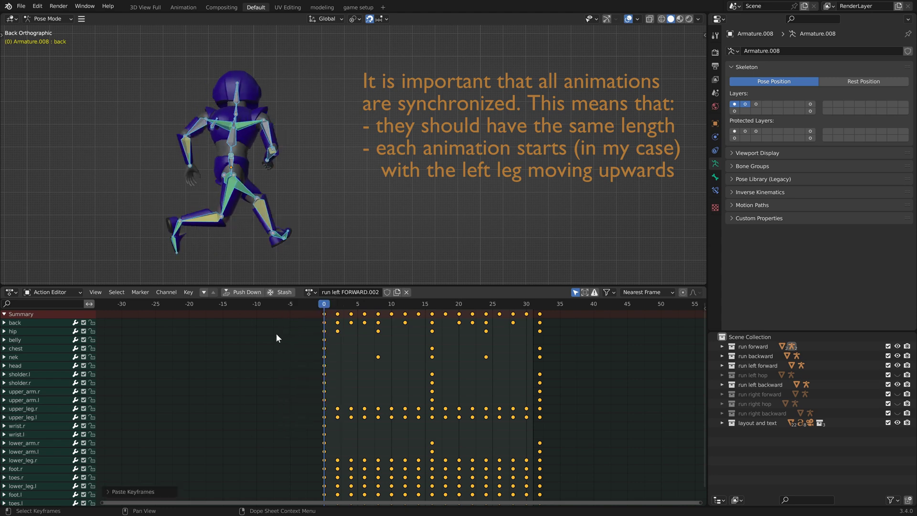
- Play the flipped action and go through its frames to examine which leg moves upwards, ending at frame 32
{"action": "key", "text": "space"}
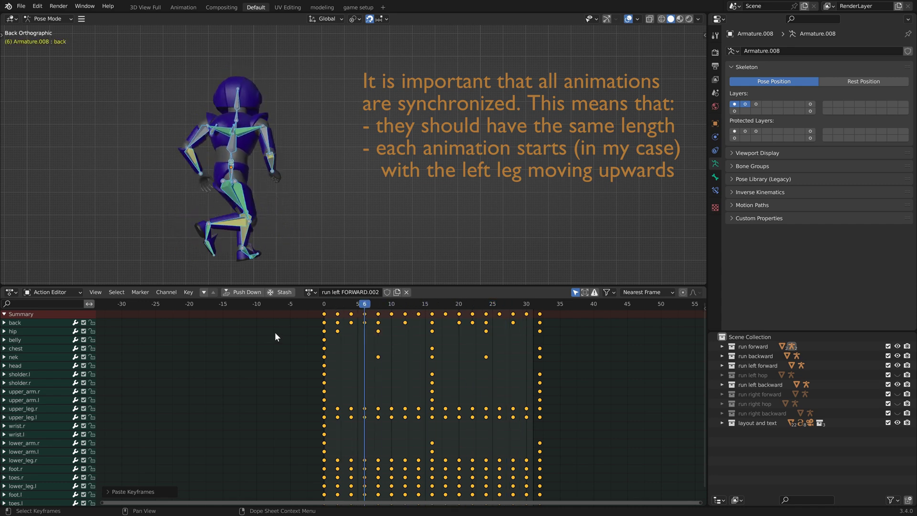
{"action": "key", "text": "Escape"}
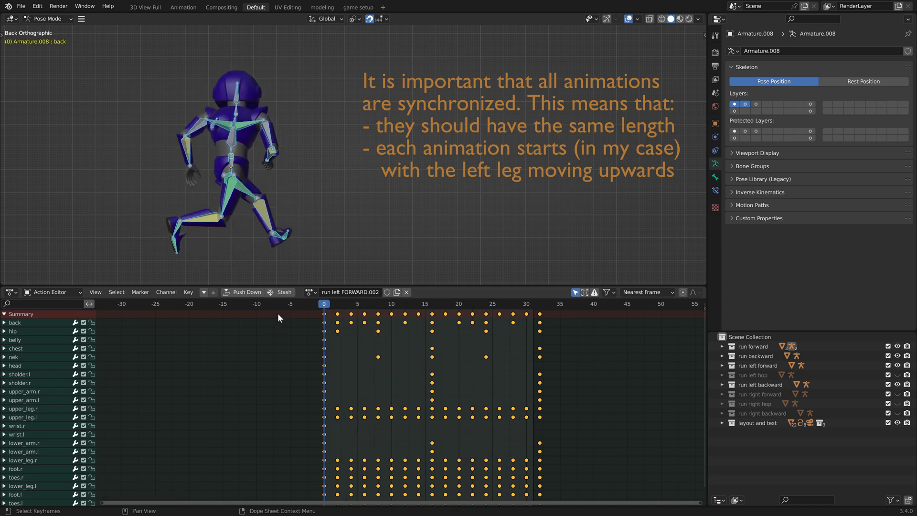
{"action": "key", "text": "space"}
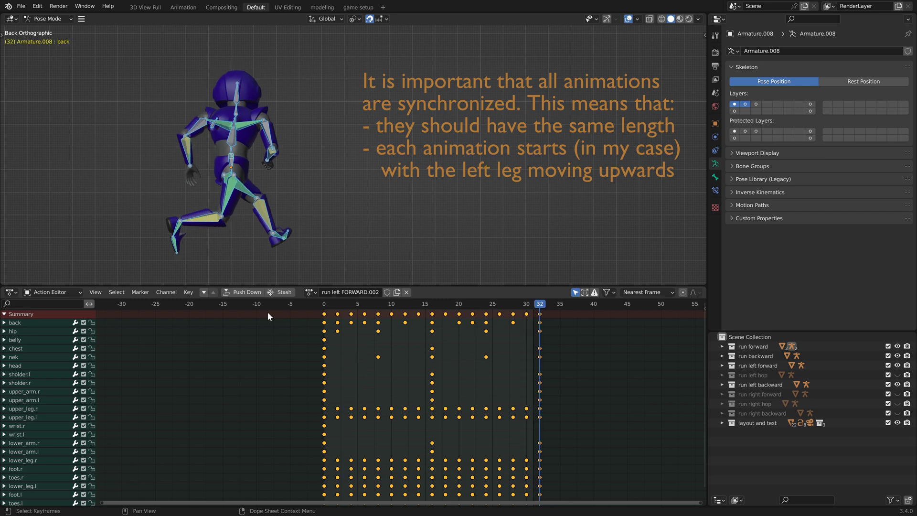
- Shift the action's keyframes 16 frames later, wrap those past frame 32 back by 32 frames, and duplicate frame 32's keyframes to frame 0
{"action": "key", "text": "g"}
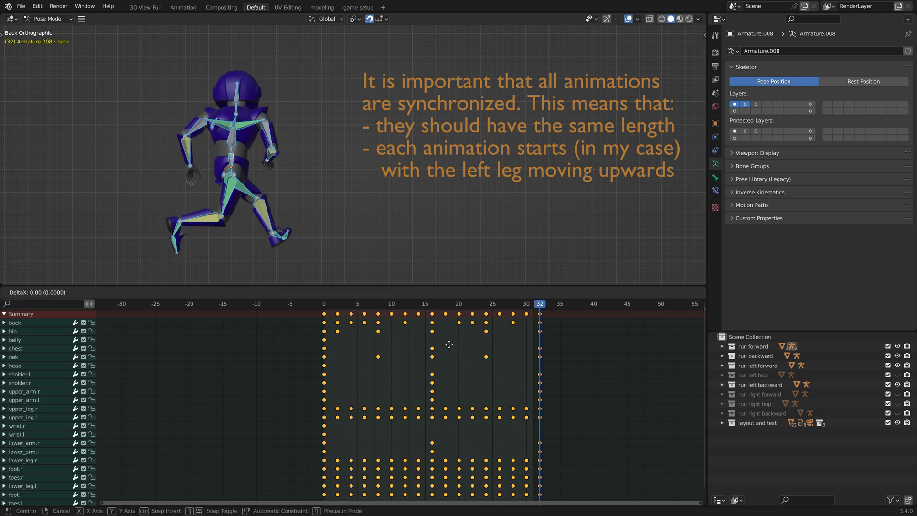
{"action": "left_click", "coordinate": [556, 339]}
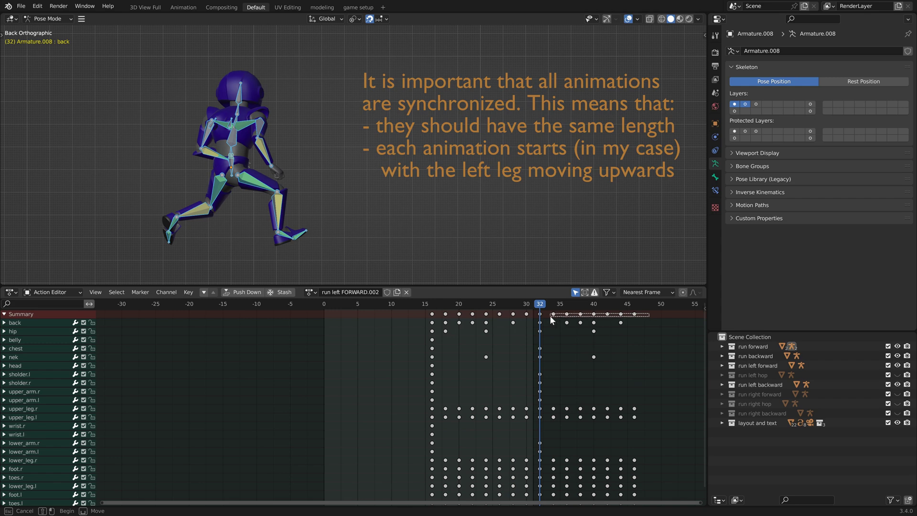
{"action": "key", "text": "g"}
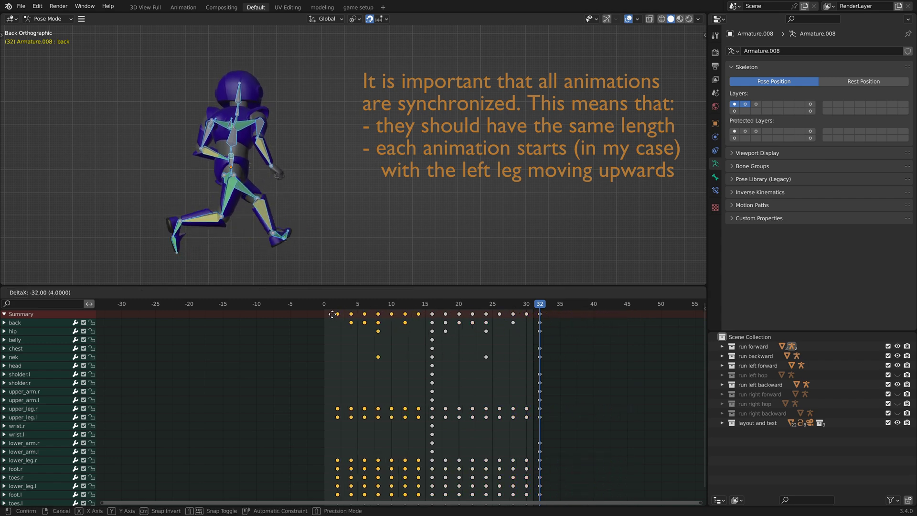
{"action": "left_click", "coordinate": [332, 315]}
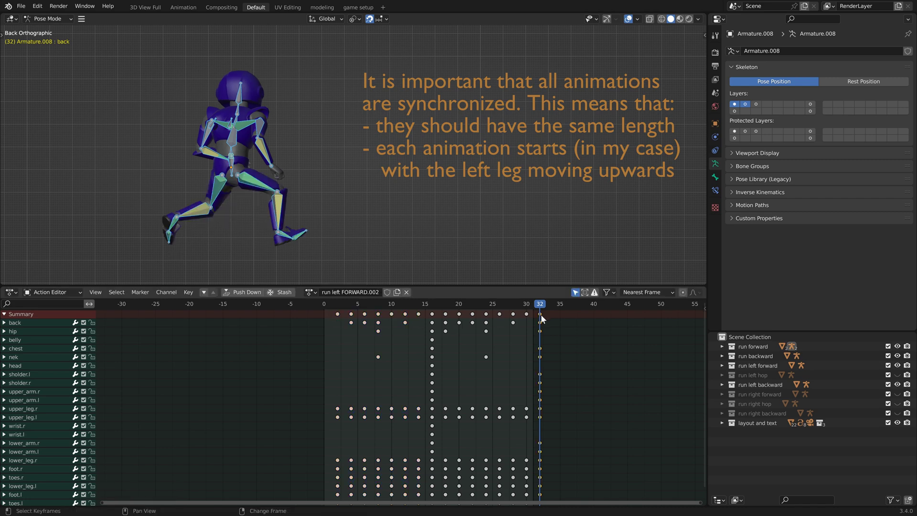
{"action": "key", "text": "g"}
{"action": "left_click", "coordinate": [327, 315]}
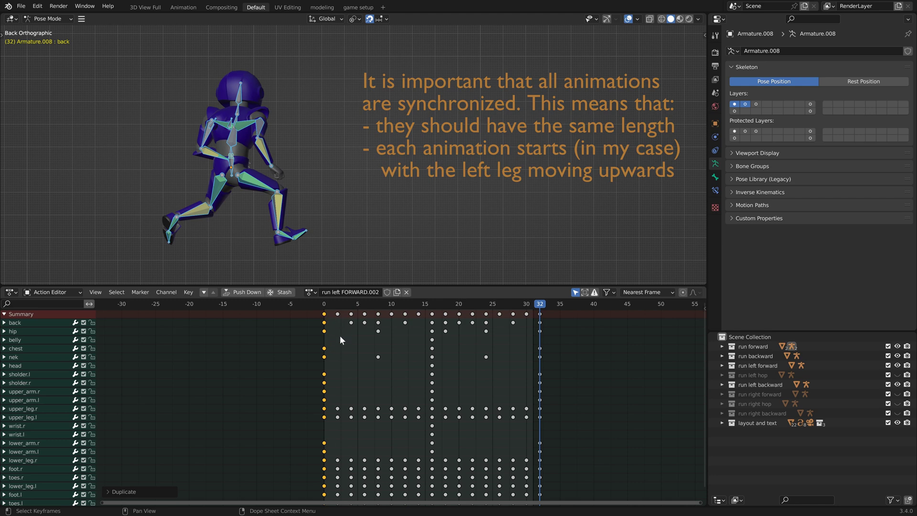
- Play the time-shifted action and step through its frames up to 17 to examine which leg moves upwards
{"action": "key", "text": "space"}
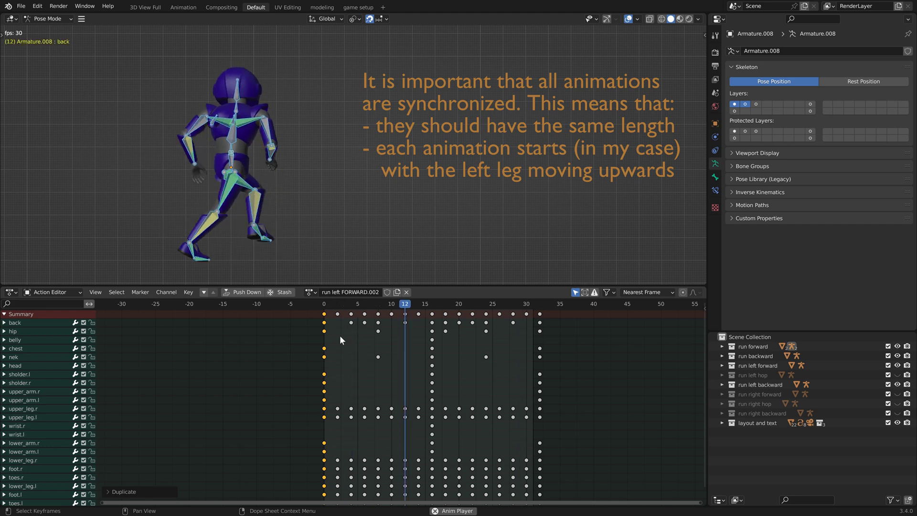
{"action": "key", "text": "Escape"}
{"action": "key", "text": "Left"}
{"action": "key", "text": "Right"}
{"action": "key", "text": "Right"}
{"action": "key", "text": "Right"}
{"action": "key", "text": "Right"}
{"action": "key", "text": "Right"}
{"action": "key", "text": "Right"}
{"action": "key", "text": "Right"}
{"action": "key", "text": "Right"}
{"action": "key", "text": "Right"}
{"action": "key", "text": "Right"}
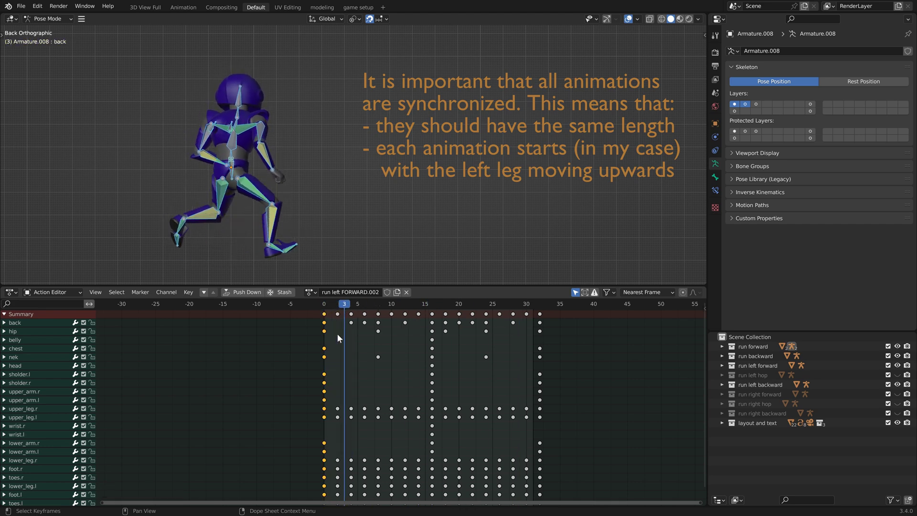
{"action": "key", "text": "Right"}
{"action": "key", "text": "Right"}
{"action": "key", "text": "Right"}
{"action": "key", "text": "Right"}
{"action": "key", "text": "Right"}
{"action": "key", "text": "Right"}
{"action": "key", "text": "Right"}
{"action": "key", "text": "Right"}
{"action": "key", "text": "Right"}
{"action": "key", "text": "Right"}
{"action": "key", "text": "Right"}
{"action": "key", "text": "Right"}
{"action": "key", "text": "Right"}
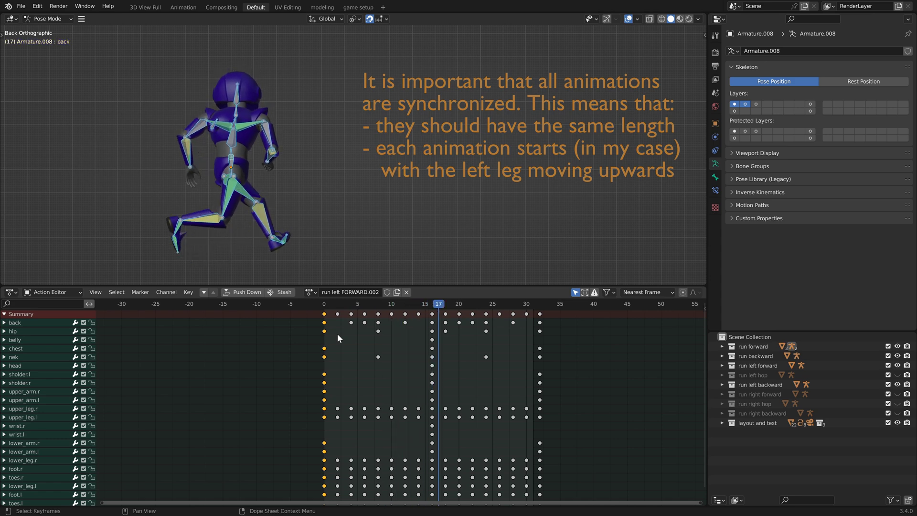
- Resume playback and show the run right forward collection in the game setup workspace
{"action": "key", "text": "space"}
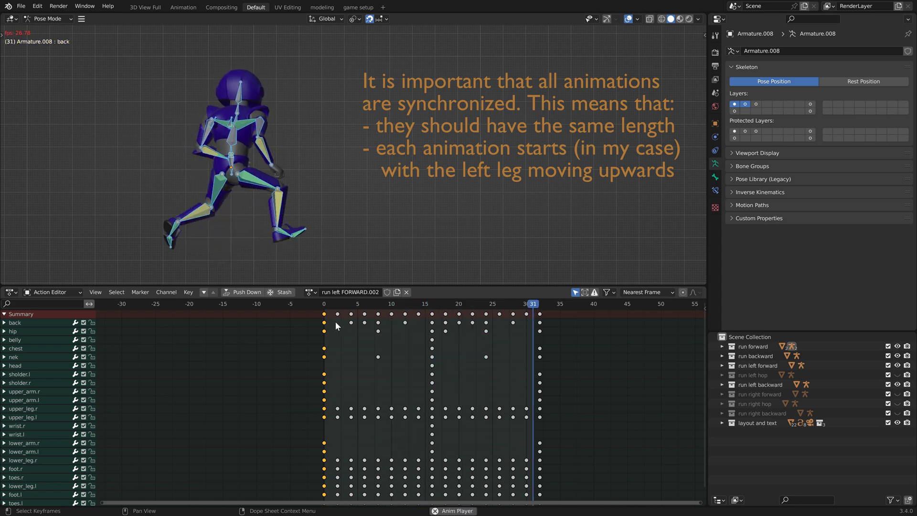
{"action": "left_click", "coordinate": [356, 8]}
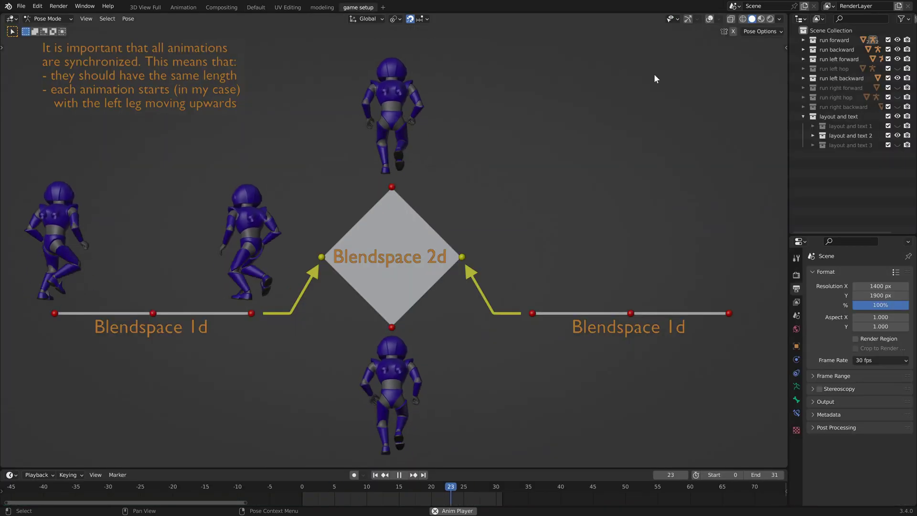
{"action": "left_click", "coordinate": [897, 87]}
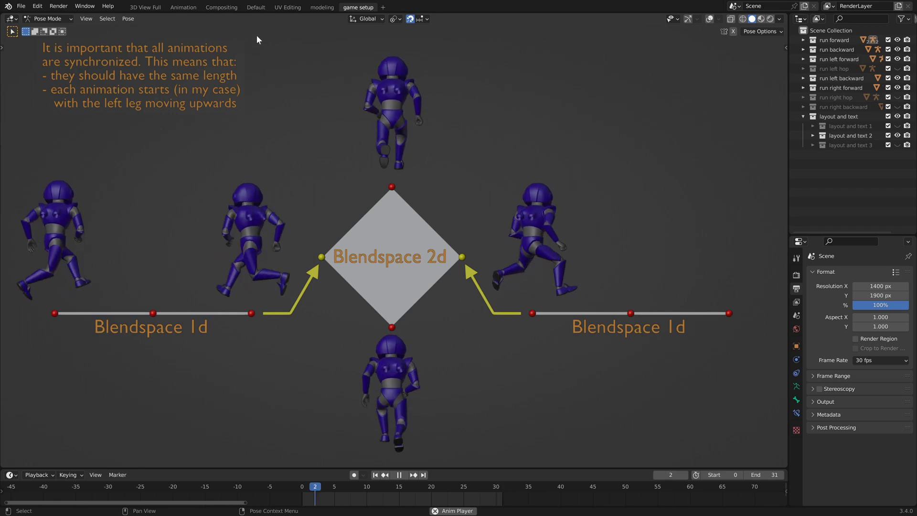
- Back in the Default workspace, stop playback, make a copy of the action, and paste all its keyframes flipped at frame 0
{"action": "left_click", "coordinate": [255, 8]}
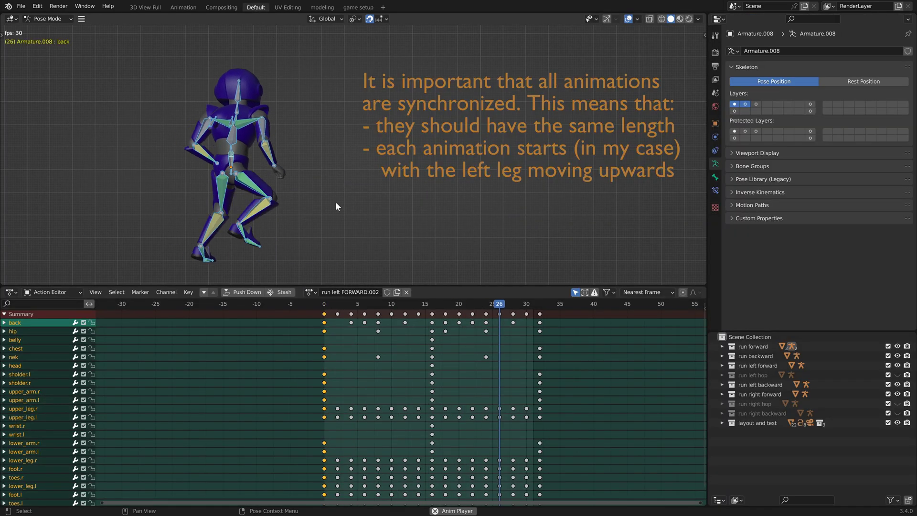
{"action": "key", "text": "space"}
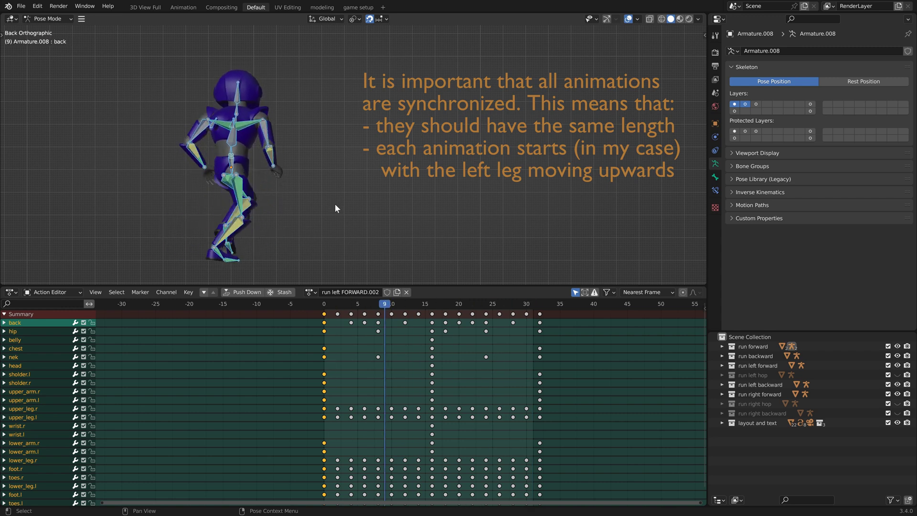
{"action": "left_click", "coordinate": [397, 291]}
{"action": "key", "text": "shift+Left"}
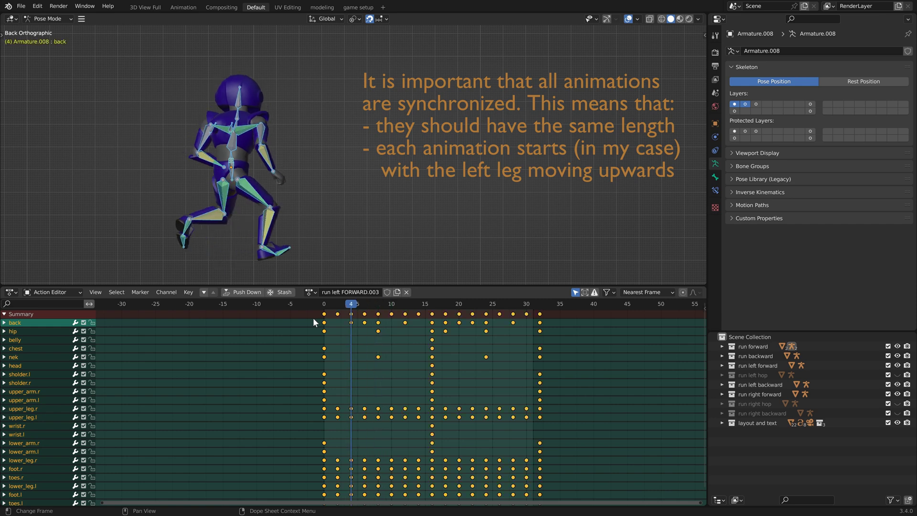
{"action": "right_click", "coordinate": [323, 314]}
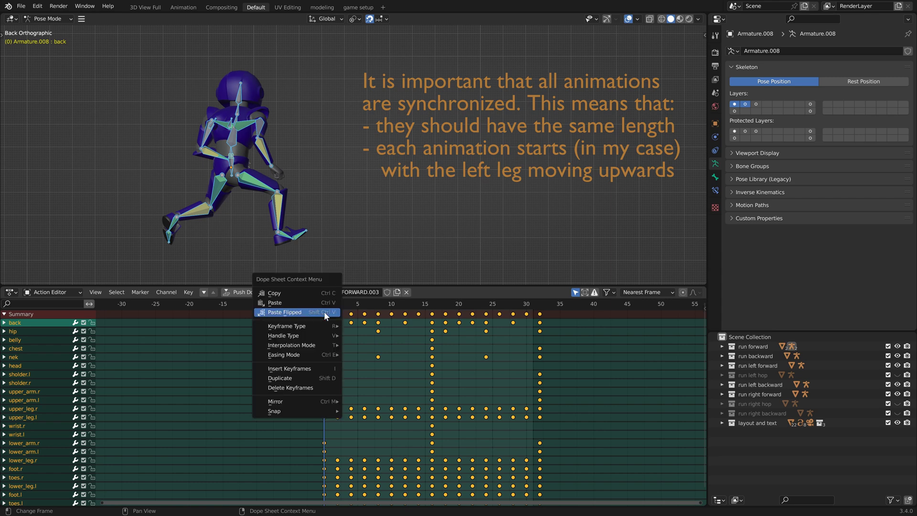
{"action": "right_click", "coordinate": [323, 311]}
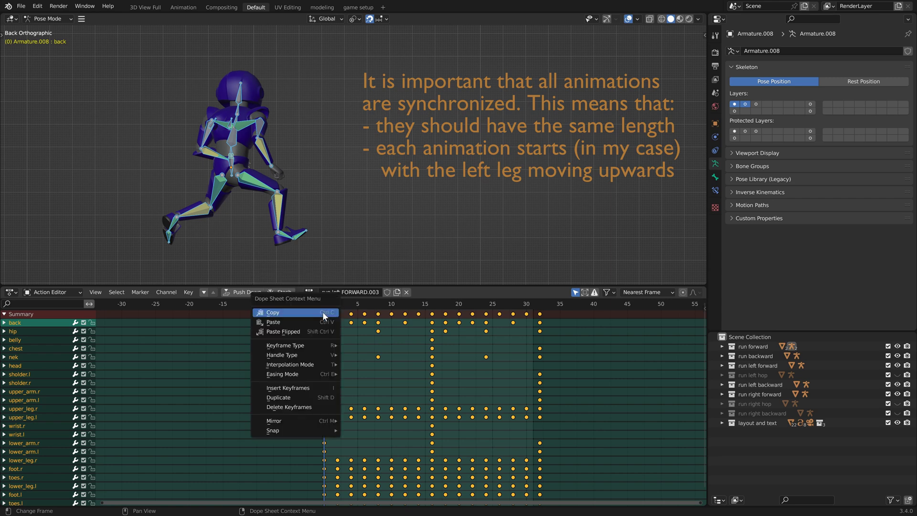
{"action": "left_click", "coordinate": [304, 328]}
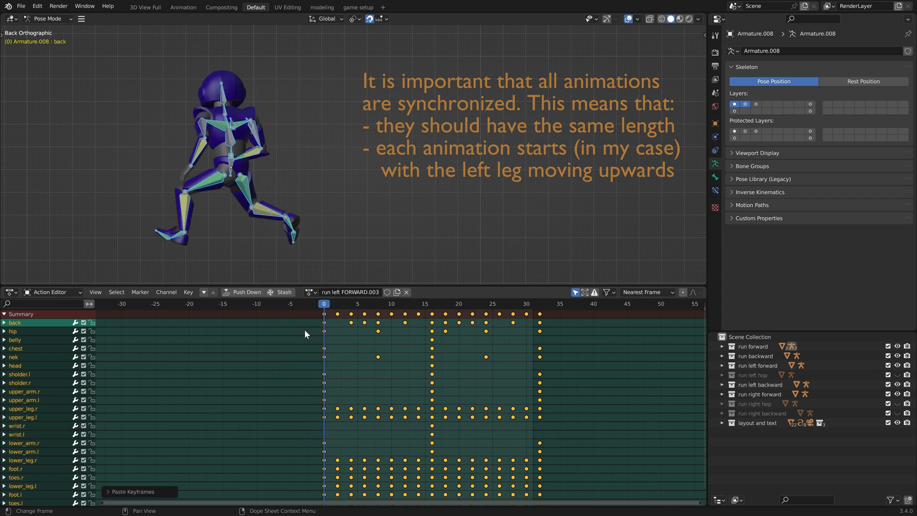
- Play the flipped action, and reverse it by scaling all keyframes by -1 about frame 16
{"action": "key", "text": "space"}
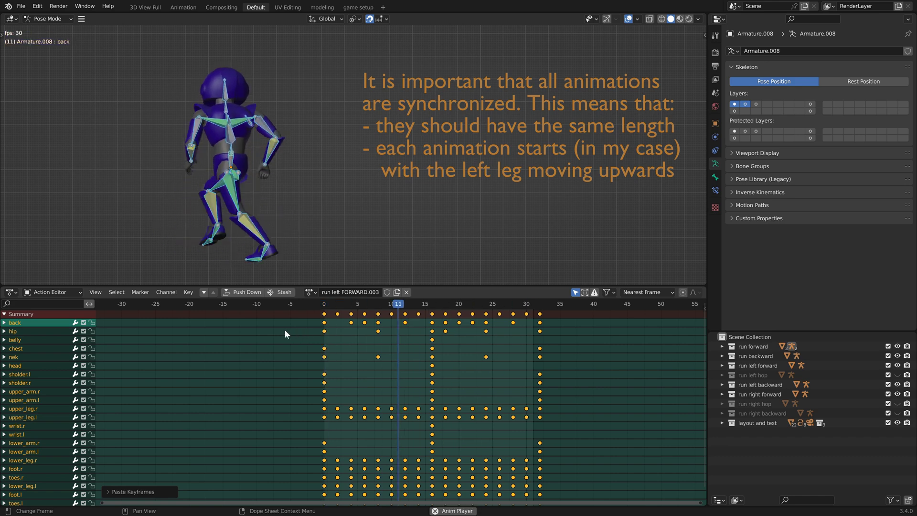
{"action": "key", "text": "space"}
{"action": "key", "text": "Right"}
{"action": "key", "text": "Right"}
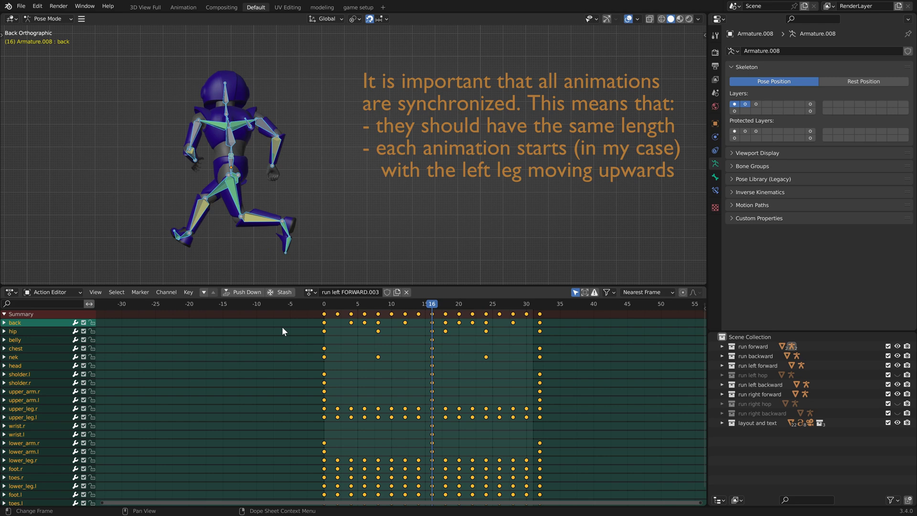
{"action": "key", "text": "s"}
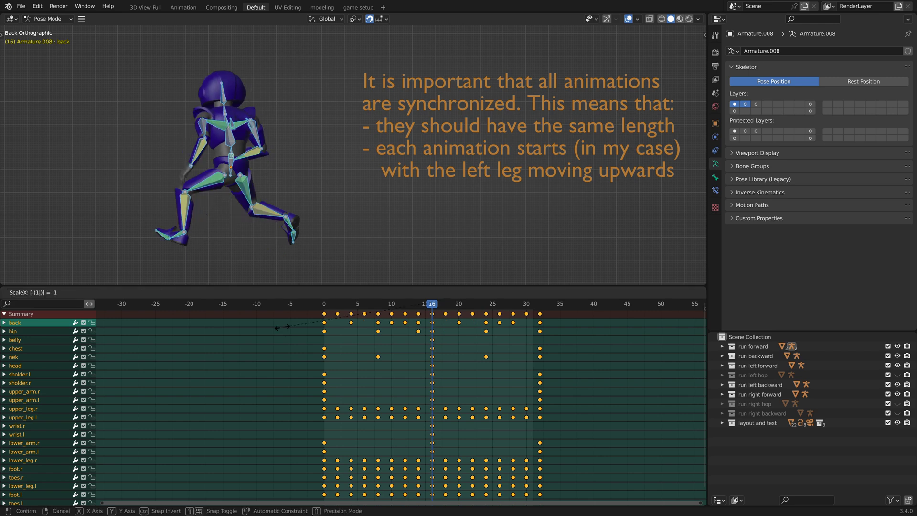
{"action": "left_click", "coordinate": [282, 328]}
- Play the reversed action and go through its first frames up to 6 to examine the leg movement
{"action": "key", "text": "space"}
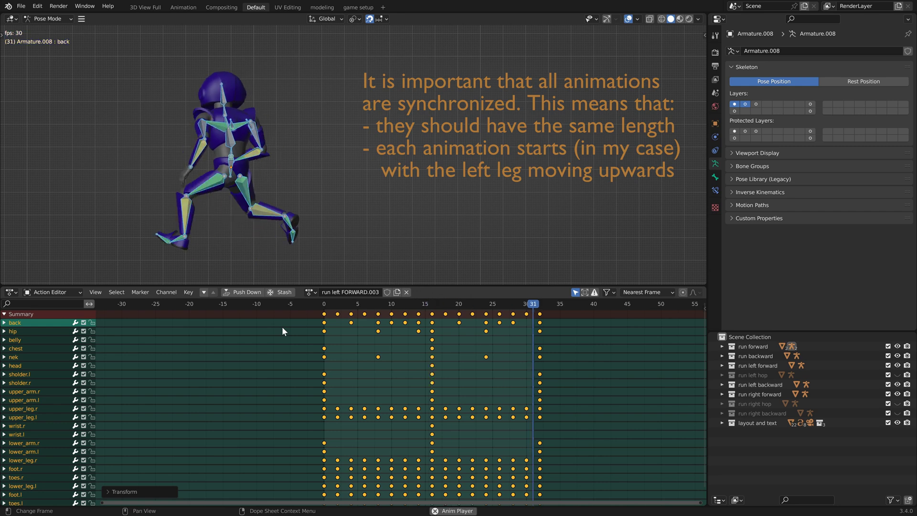
{"action": "key", "text": "Escape"}
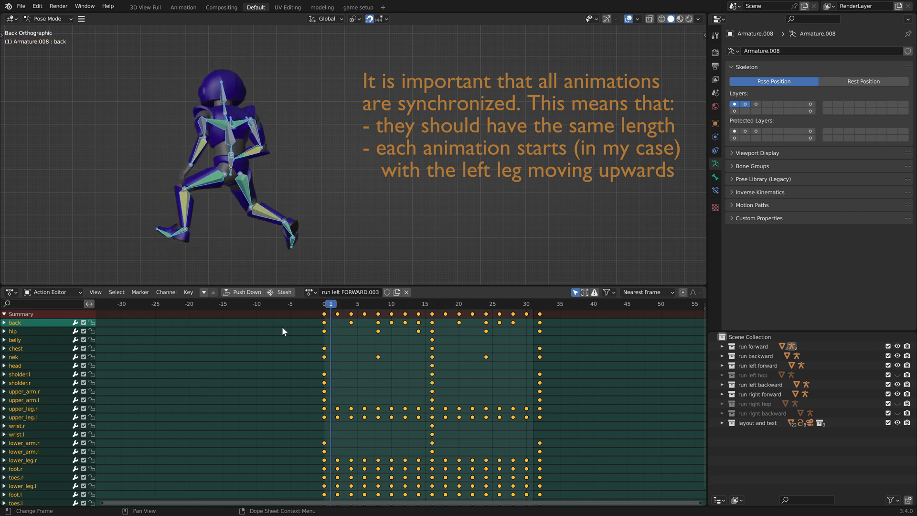
{"action": "key", "text": "space"}
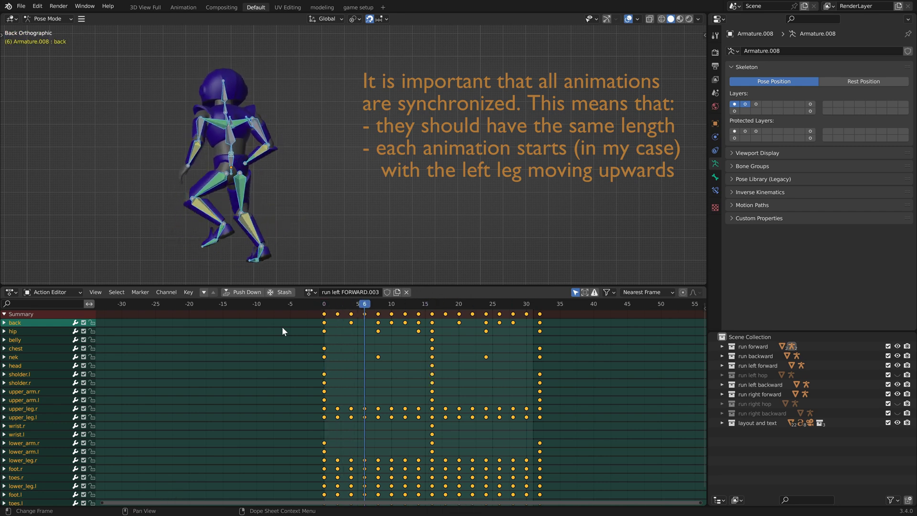
- Resume playback and show the run right backward and run right hop collections in the game setup workspace
{"action": "key", "text": "space"}
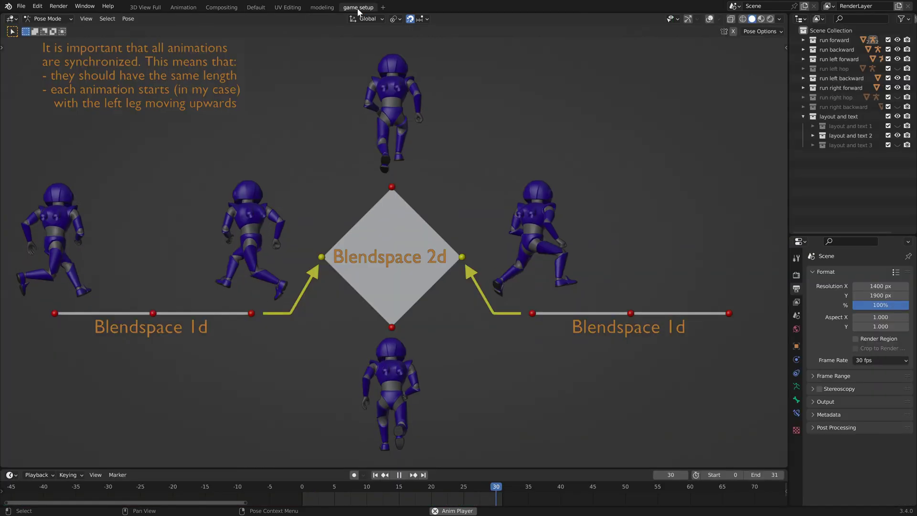
{"action": "left_click", "coordinate": [359, 7]}
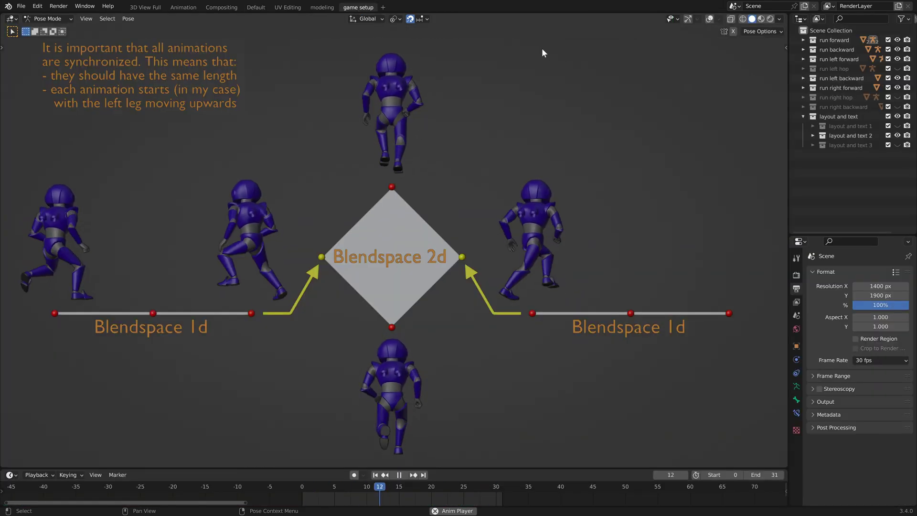
{"action": "left_click", "coordinate": [898, 106]}
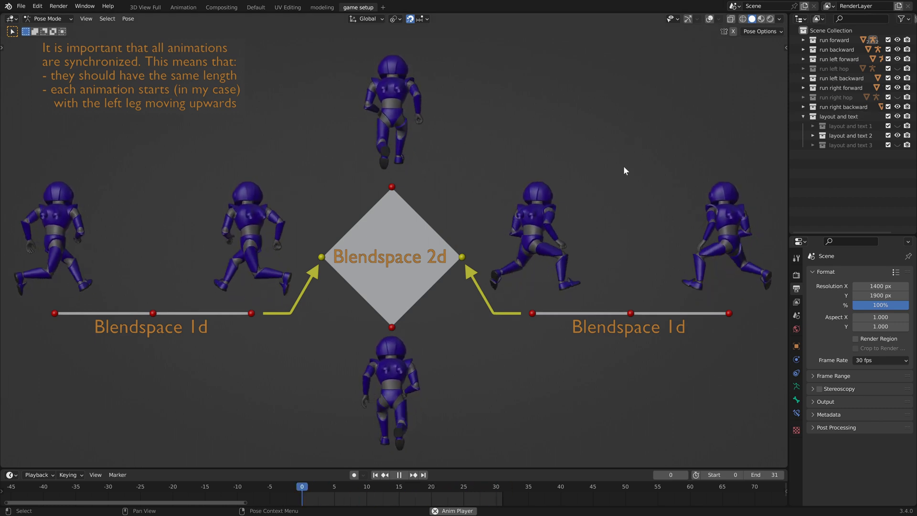
{"action": "left_click", "coordinate": [898, 97]}
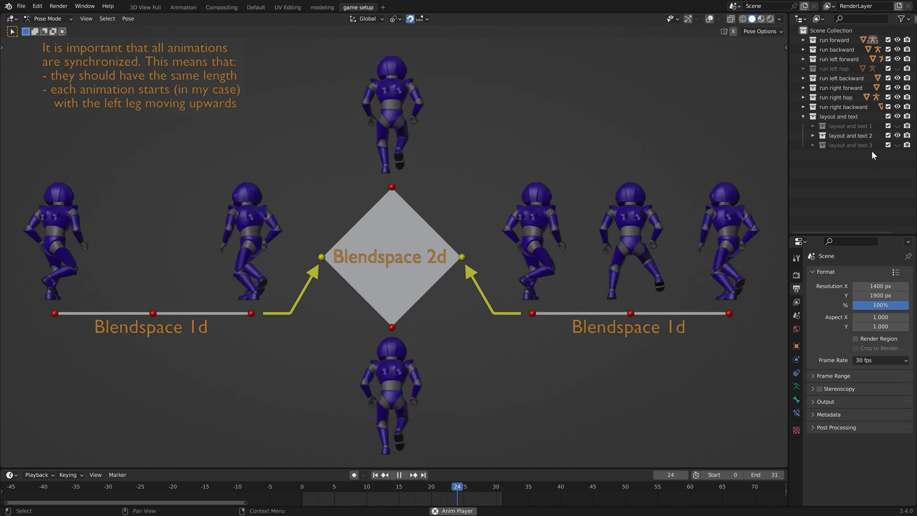
- Show the layout and text 3 collection and slow the playback to a custom frame rate of 4 FPS
{"action": "left_click", "coordinate": [898, 145]}
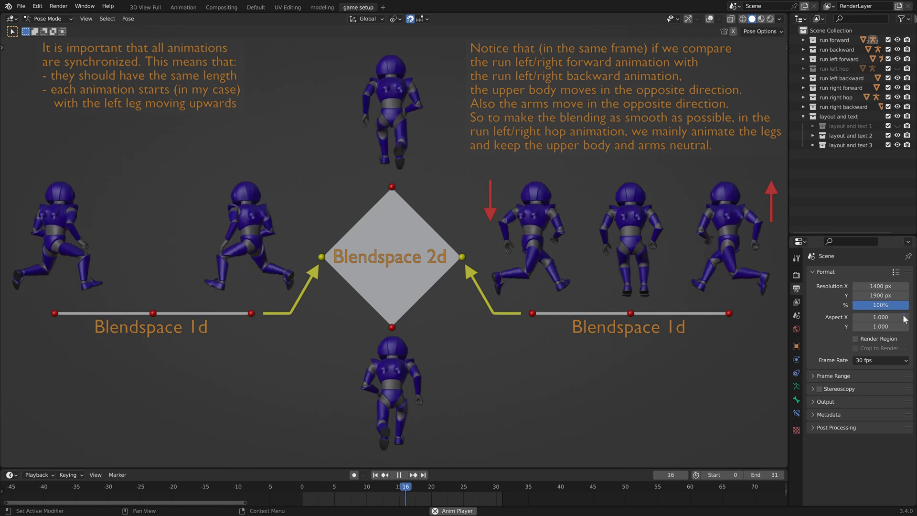
{"action": "left_click", "coordinate": [876, 360]}
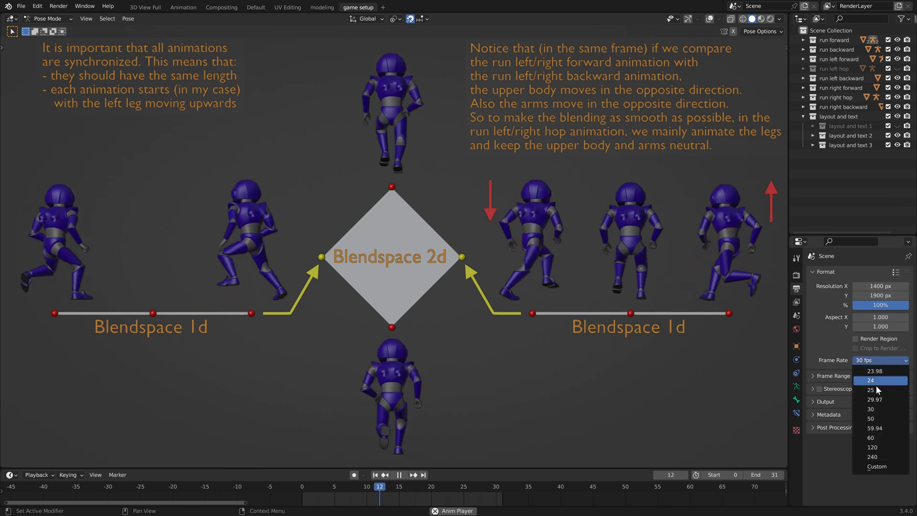
{"action": "left_click", "coordinate": [881, 469]}
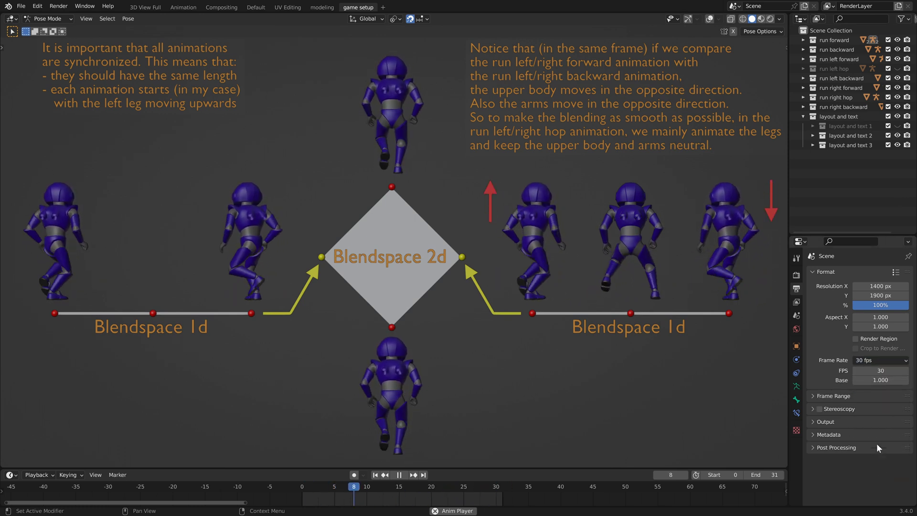
{"action": "left_click", "coordinate": [881, 370]}
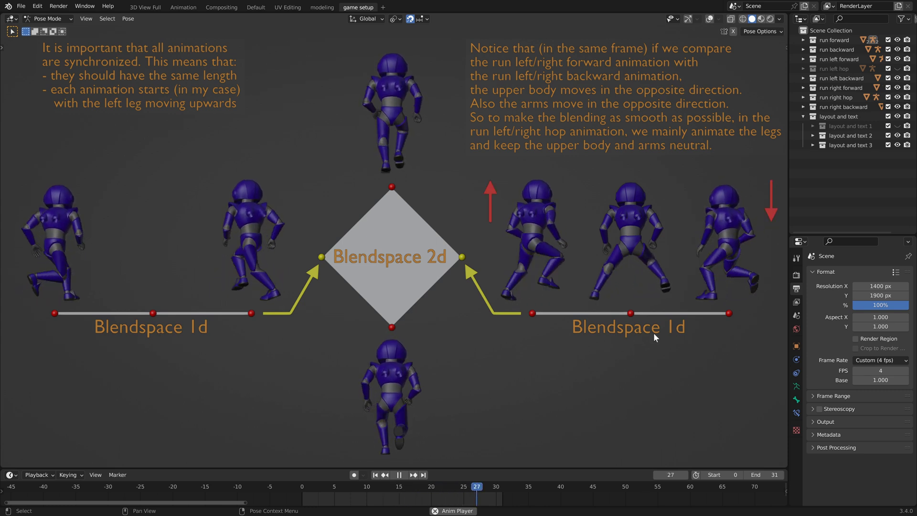
- Hide the layout and text 3 collection, set the frame rate to 30 fps, and return to the Default workspace
{"action": "left_click", "coordinate": [898, 145]}
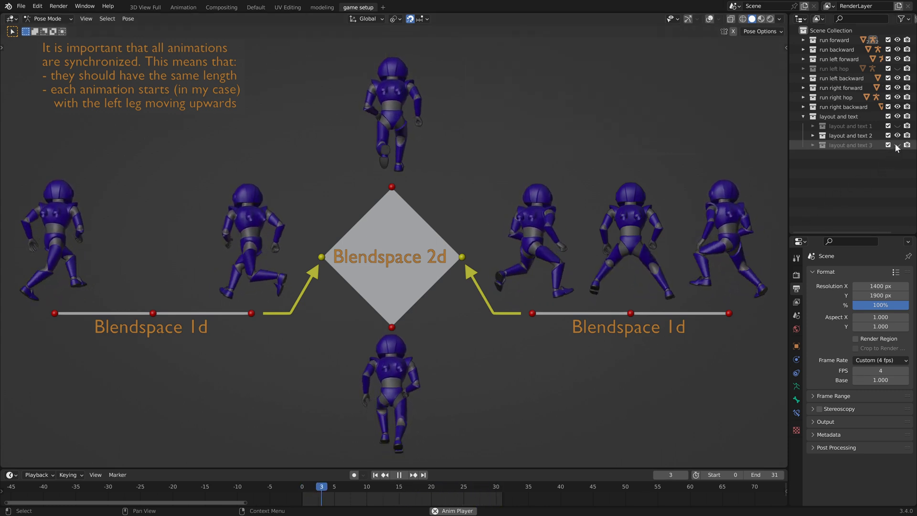
{"action": "left_click", "coordinate": [896, 362]}
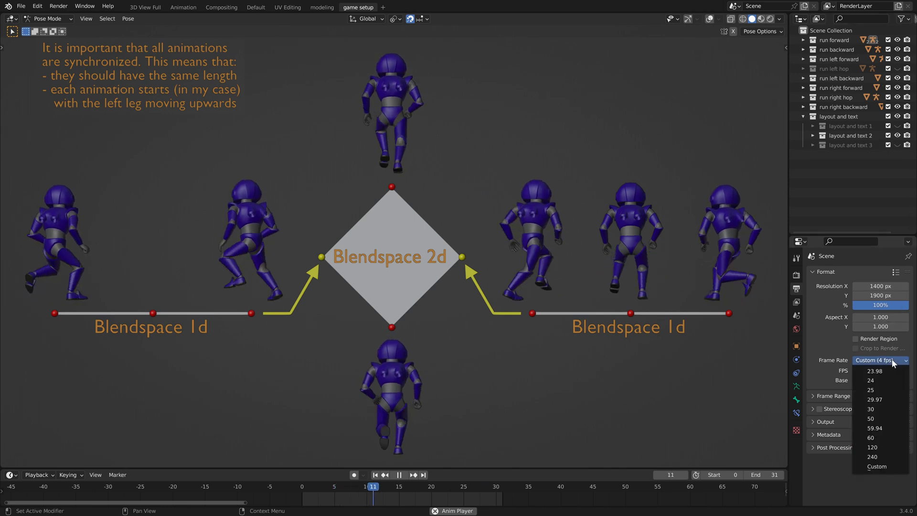
{"action": "left_click", "coordinate": [883, 409]}
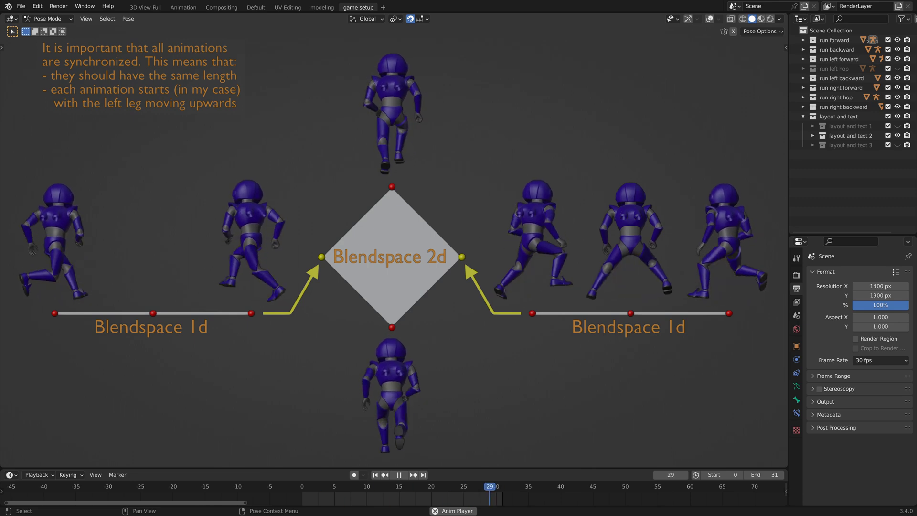
{"action": "left_click", "coordinate": [256, 8]}
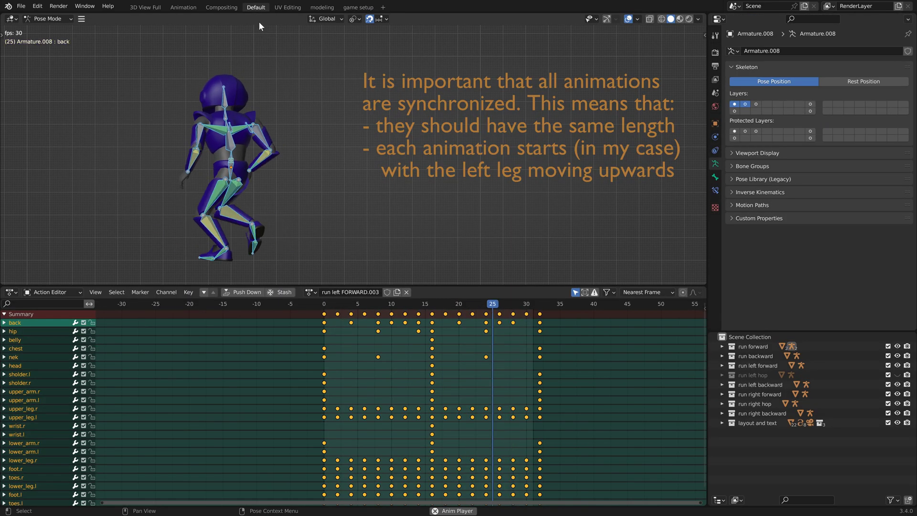
- Assign a separate copy of the run right HOP action to the armature and stop the playback
{"action": "left_click", "coordinate": [311, 292]}
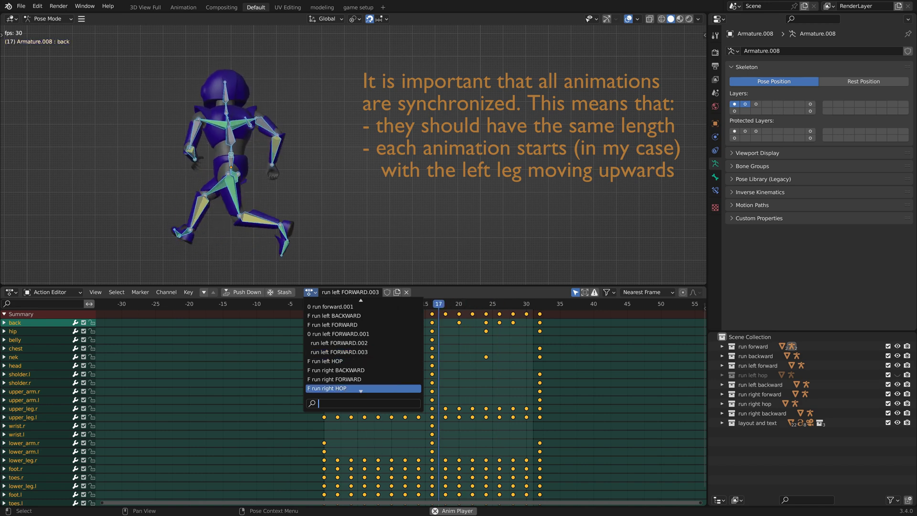
{"action": "left_click", "coordinate": [331, 388]}
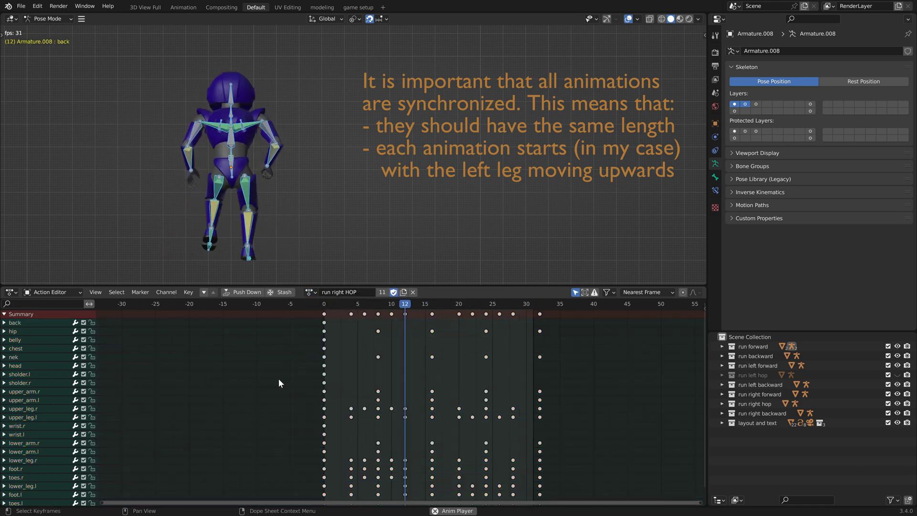
{"action": "key", "text": "space"}
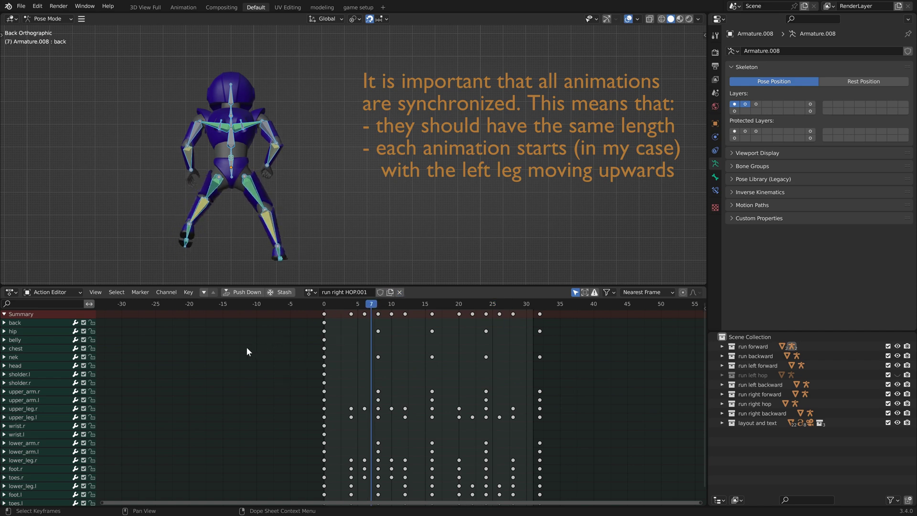
- Copy all keyframes of the duplicated hop action and paste them flipped at frame 0
{"action": "key", "text": "Left"}
{"action": "key", "text": "Left"}
{"action": "key", "text": "Left"}
{"action": "key", "text": "Left"}
{"action": "key", "text": "Left"}
{"action": "key", "text": "Left"}
{"action": "key", "text": "Left"}
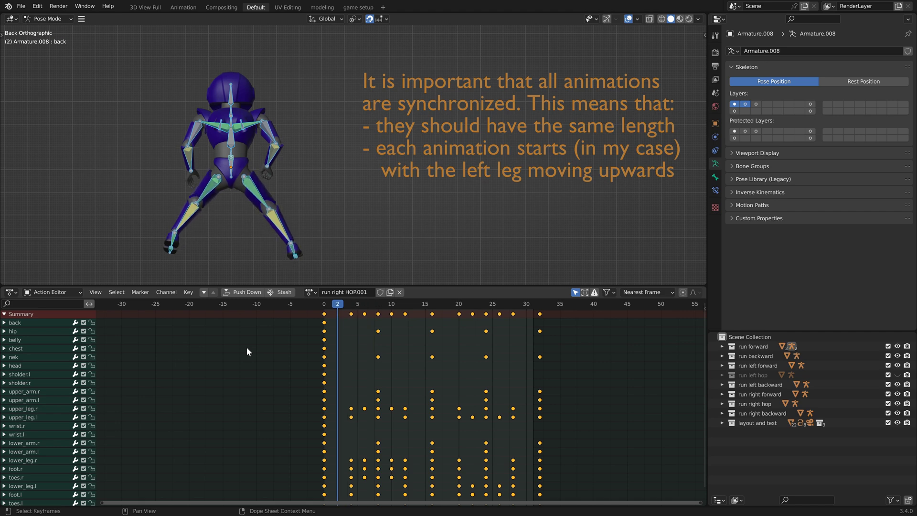
{"action": "right_click", "coordinate": [322, 313]}
{"action": "left_click", "coordinate": [309, 294]}
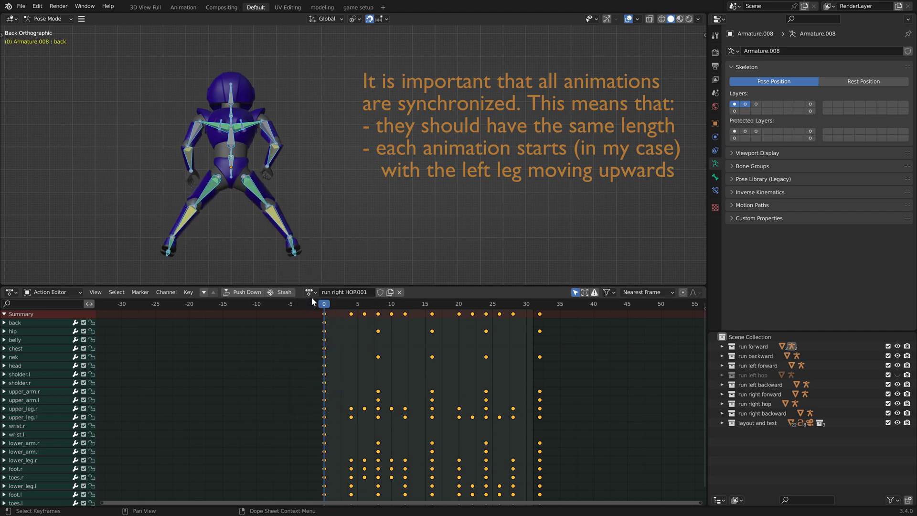
{"action": "right_click", "coordinate": [323, 311]}
{"action": "left_click", "coordinate": [310, 331]}
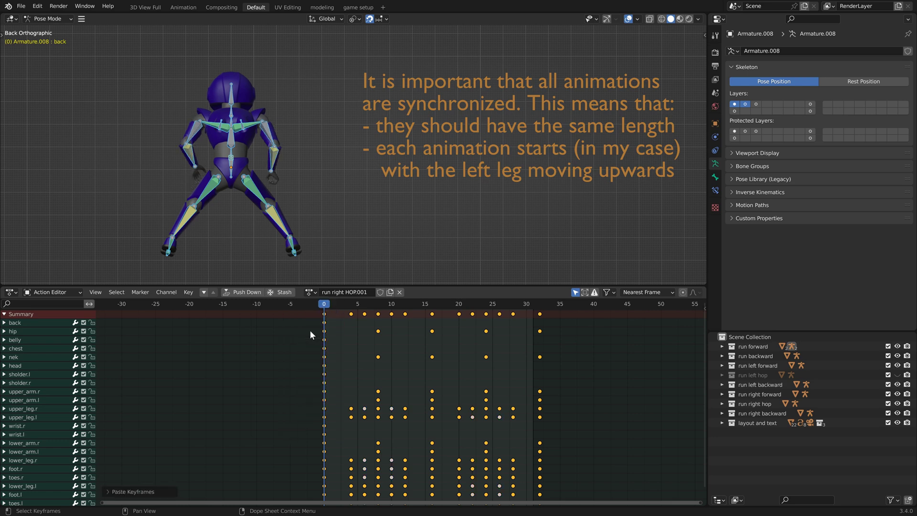
- Play the flipped hop briefly, invert the keyframe selection and delete the leftover keyframes of the original
{"action": "key", "text": "space"}
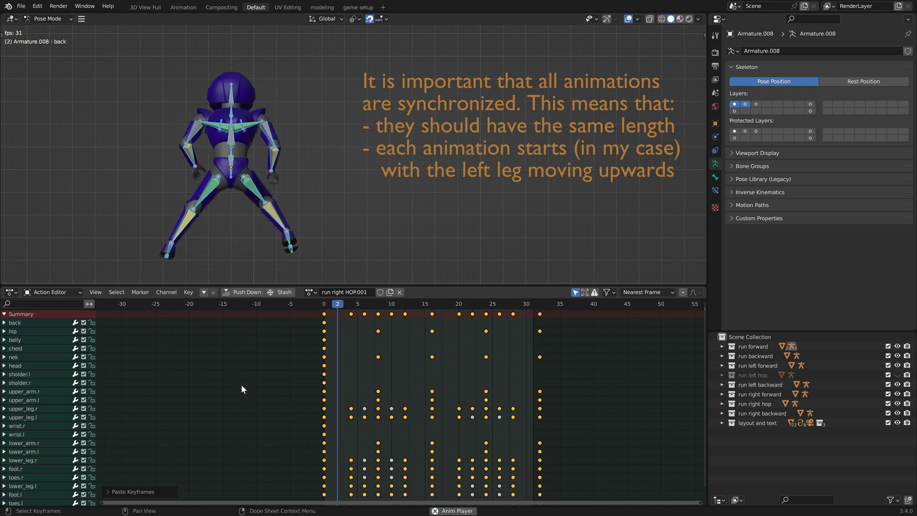
{"action": "key", "text": "space"}
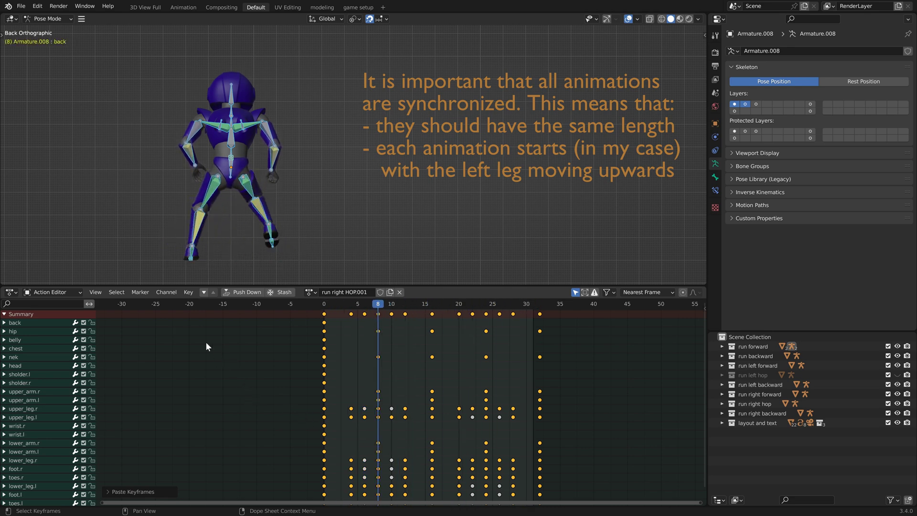
{"action": "left_click", "coordinate": [121, 295]}
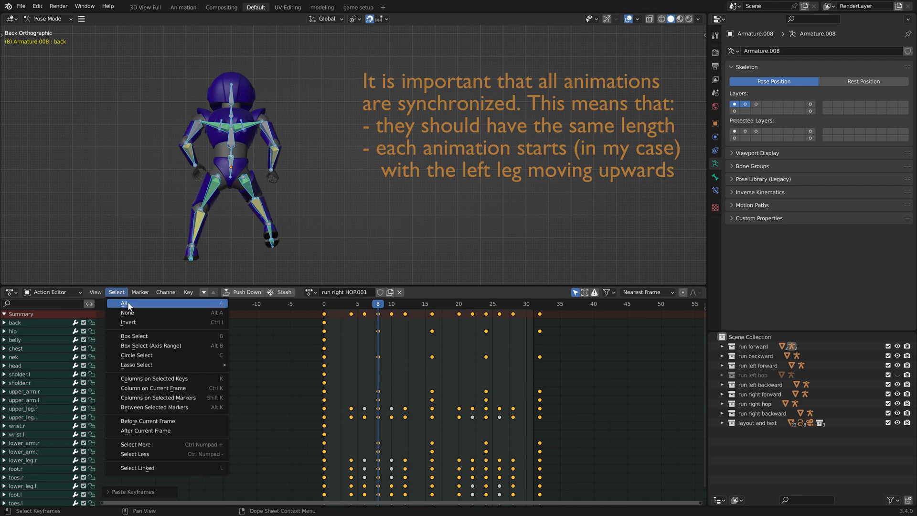
{"action": "left_click", "coordinate": [134, 322]}
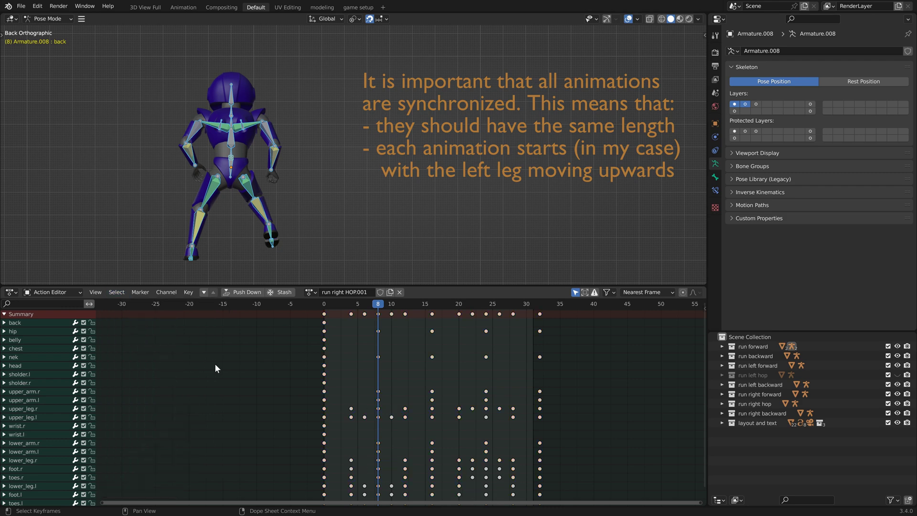
- Play the mirrored hop and go through it frame by frame from frame 0 to 32 to examine the leg movement
{"action": "key", "text": "space"}
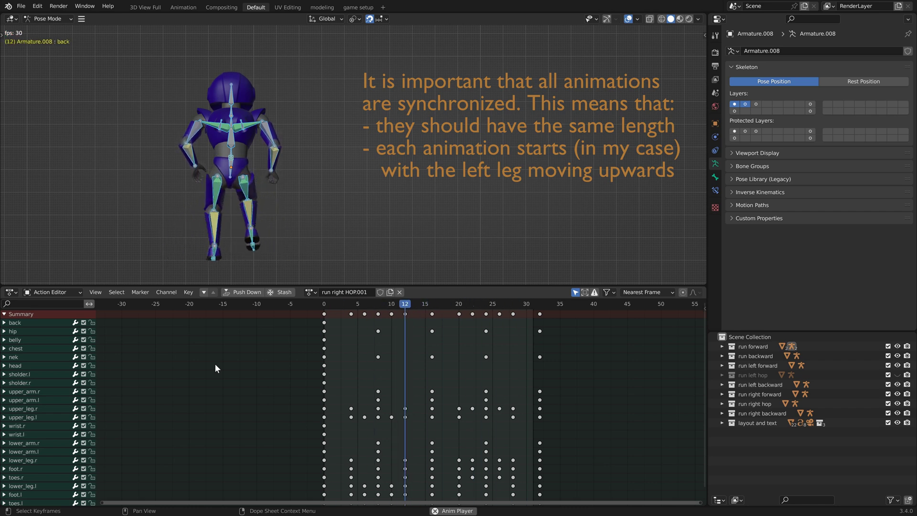
{"action": "key", "text": "space"}
{"action": "key", "text": "shift+Left"}
{"action": "key", "text": "Right"}
{"action": "key", "text": "Right"}
{"action": "key", "text": "Right"}
{"action": "key", "text": "Right"}
{"action": "key", "text": "Right"}
{"action": "key", "text": "Right"}
{"action": "key", "text": "Right"}
{"action": "key", "text": "Right"}
{"action": "key", "text": "Right"}
{"action": "key", "text": "Right"}
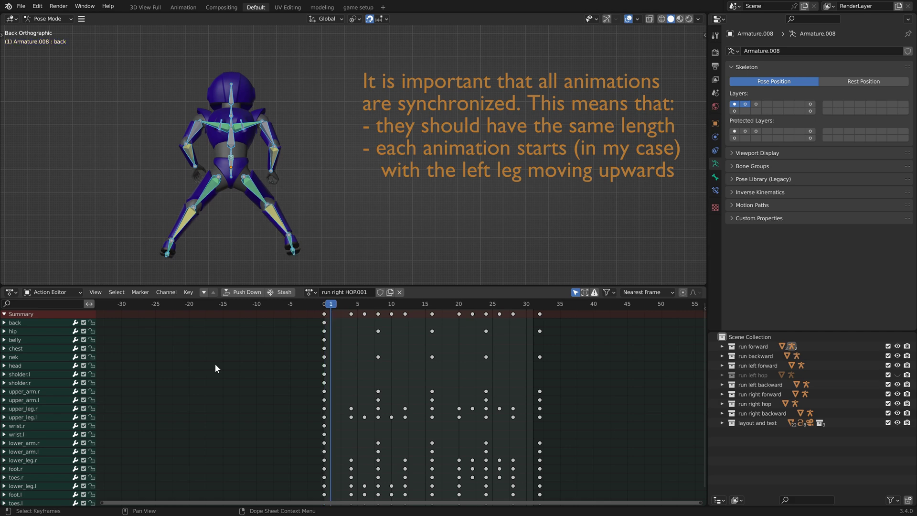
{"action": "key", "text": "Right"}
{"action": "key", "text": "Right"}
{"action": "key", "text": "Right"}
{"action": "key", "text": "Right"}
{"action": "key", "text": "Right"}
{"action": "key", "text": "Right"}
{"action": "key", "text": "Right"}
{"action": "key", "text": "Right"}
{"action": "key", "text": "Right"}
{"action": "key", "text": "Right"}
{"action": "key", "text": "Right"}
{"action": "key", "text": "Right"}
{"action": "key", "text": "Right"}
{"action": "key", "text": "Right"}
{"action": "key", "text": "Right"}
{"action": "key", "text": "Right"}
{"action": "key", "text": "Right"}
{"action": "key", "text": "Right"}
{"action": "key", "text": "Right"}
{"action": "key", "text": "Right"}
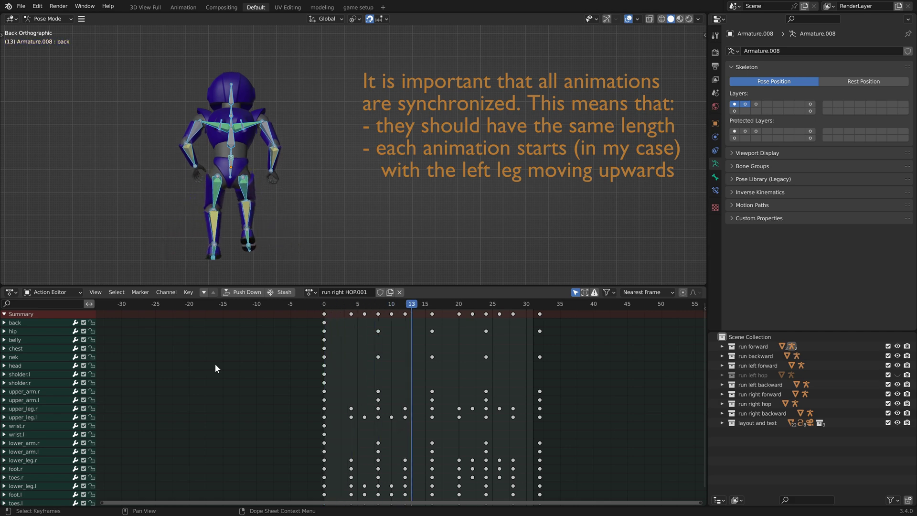
{"action": "key", "text": "Right"}
{"action": "key", "text": "Right"}
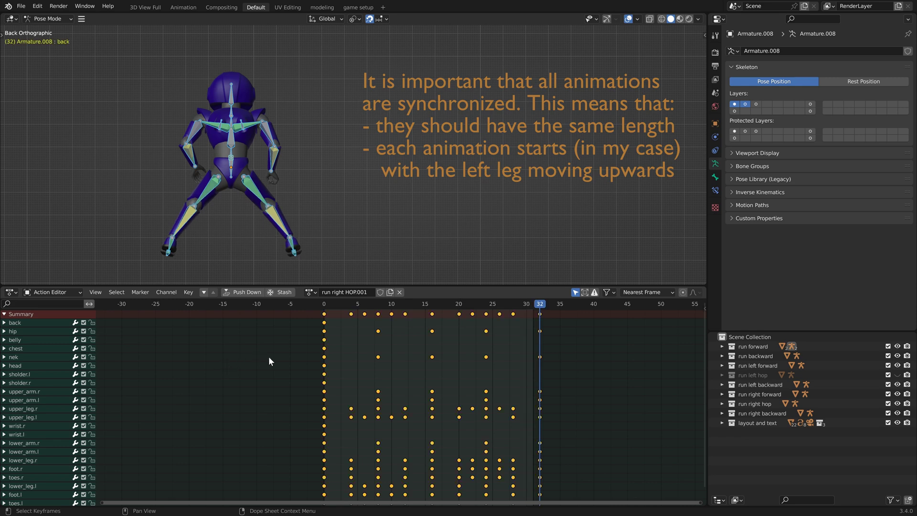
- Shift all keyframes 16 frames later and move the ones beyond frame 32 back by 32 frames
{"action": "key", "text": "g"}
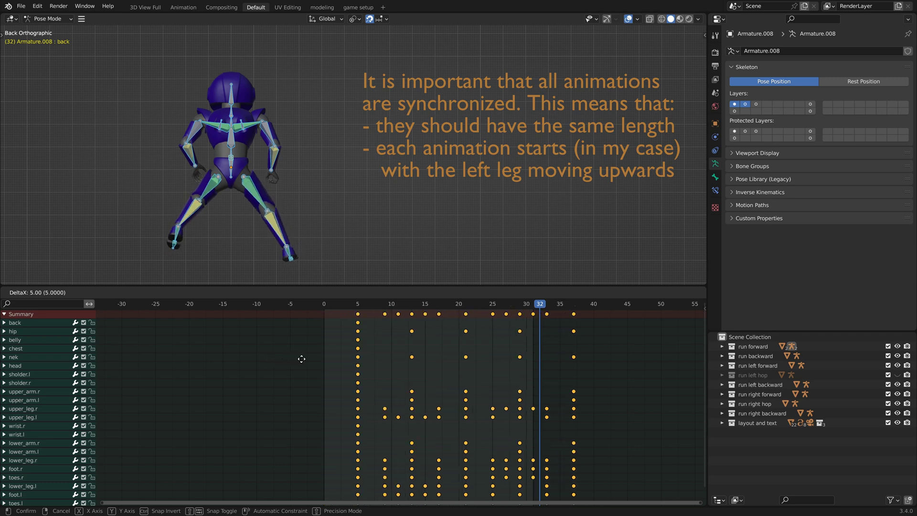
{"action": "left_click", "coordinate": [376, 357]}
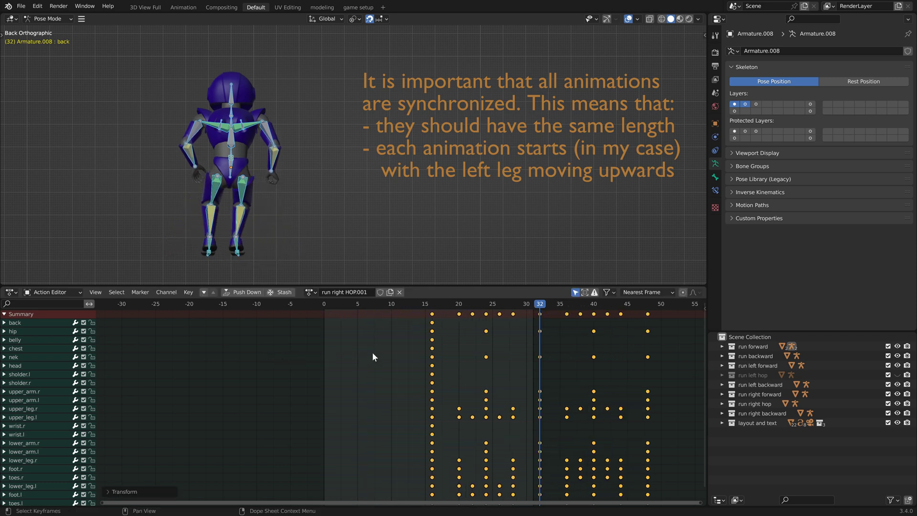
{"action": "left_click", "coordinate": [649, 317]}
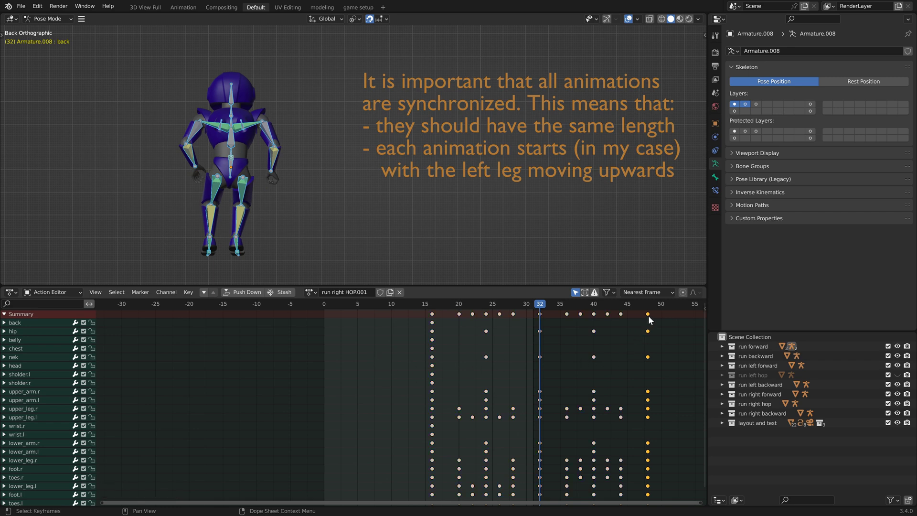
{"action": "left_click_drag", "start_coordinate": [646, 314], "coordinate": [555, 315]}
{"action": "key", "text": "g"}
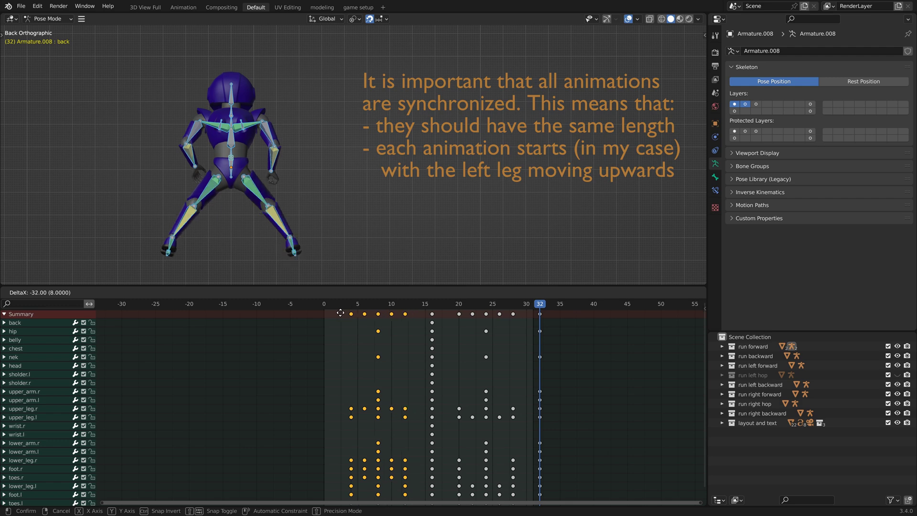
{"action": "left_click", "coordinate": [340, 313]}
- Duplicate the keyframe column at frame 32 to frame 0 to close the loop
{"action": "left_click", "coordinate": [540, 313]}
{"action": "key", "text": "shift+d"}
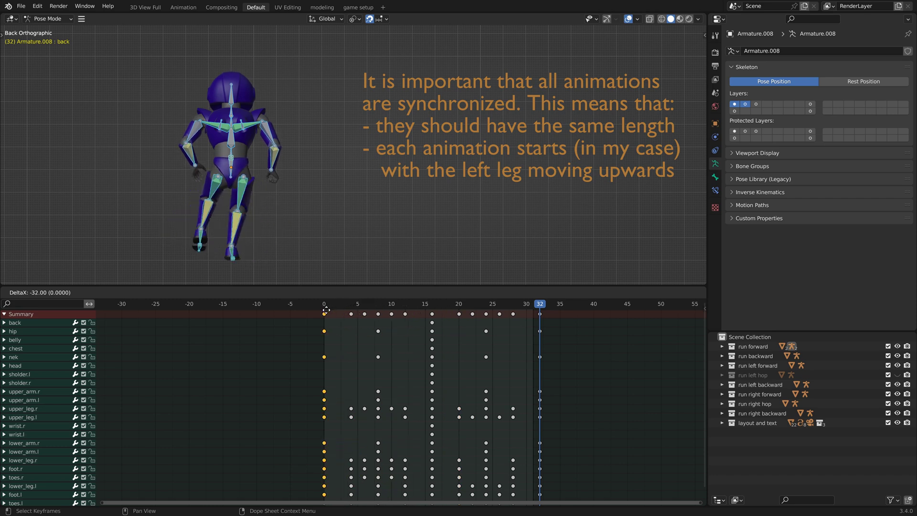
{"action": "left_click", "coordinate": [327, 310]}
- Play the shifted hop and go through its frames up to 21 to examine which leg moves upwards, and resume playback
{"action": "key", "text": "space"}
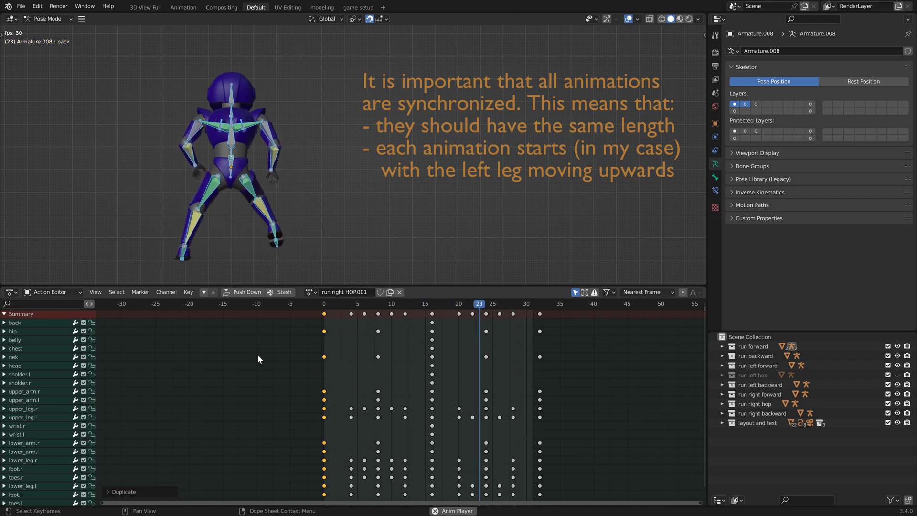
{"action": "key", "text": "space"}
{"action": "key", "text": "Left"}
{"action": "key", "text": "Left"}
{"action": "key", "text": "Left"}
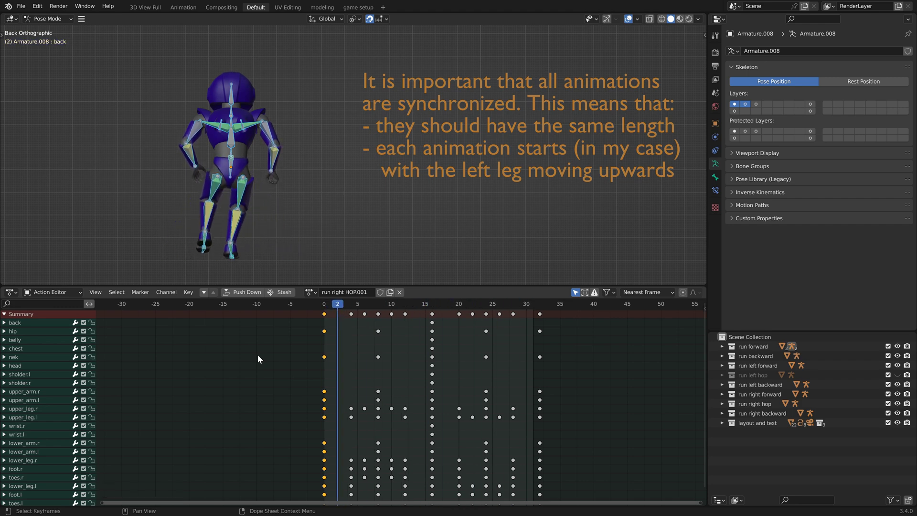
{"action": "key", "text": "Right"}
{"action": "key", "text": "Right"}
{"action": "key", "text": "Right"}
{"action": "key", "text": "Right"}
{"action": "key", "text": "Right"}
{"action": "key", "text": "Right"}
{"action": "key", "text": "Right"}
{"action": "key", "text": "Right"}
{"action": "key", "text": "Right"}
{"action": "key", "text": "Right"}
{"action": "key", "text": "Right"}
{"action": "key", "text": "Right"}
{"action": "key", "text": "Right"}
{"action": "key", "text": "Right"}
{"action": "key", "text": "Right"}
{"action": "key", "text": "Right"}
{"action": "key", "text": "Right"}
{"action": "key", "text": "Right"}
{"action": "key", "text": "Right"}
{"action": "key", "text": "Right"}
{"action": "key", "text": "Right"}
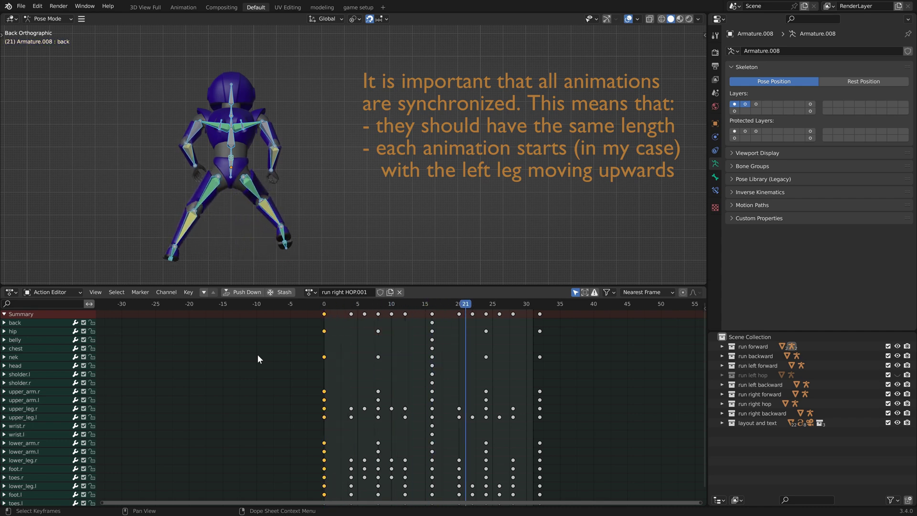
{"action": "key", "text": "space"}
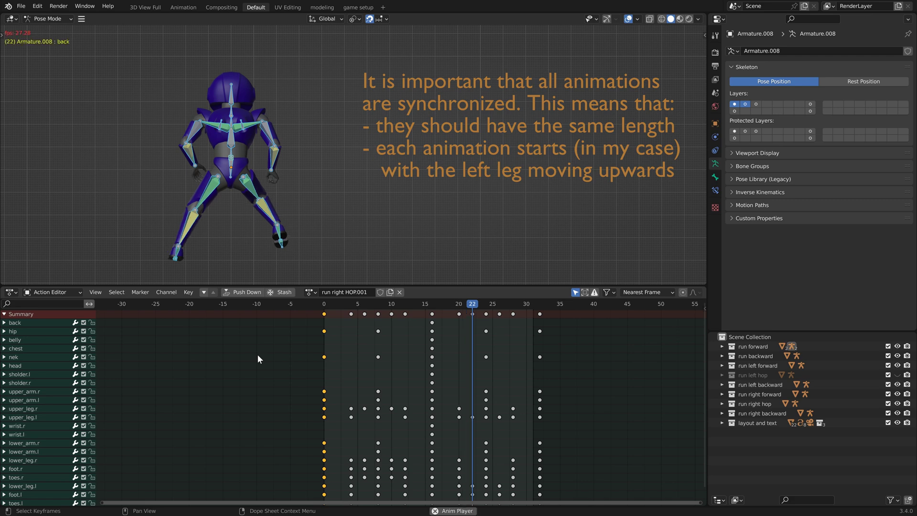
- Show the game setup workspace, and switch to Godot to preview the walk blend space by moving its blend position
{"action": "left_click", "coordinate": [359, 8]}
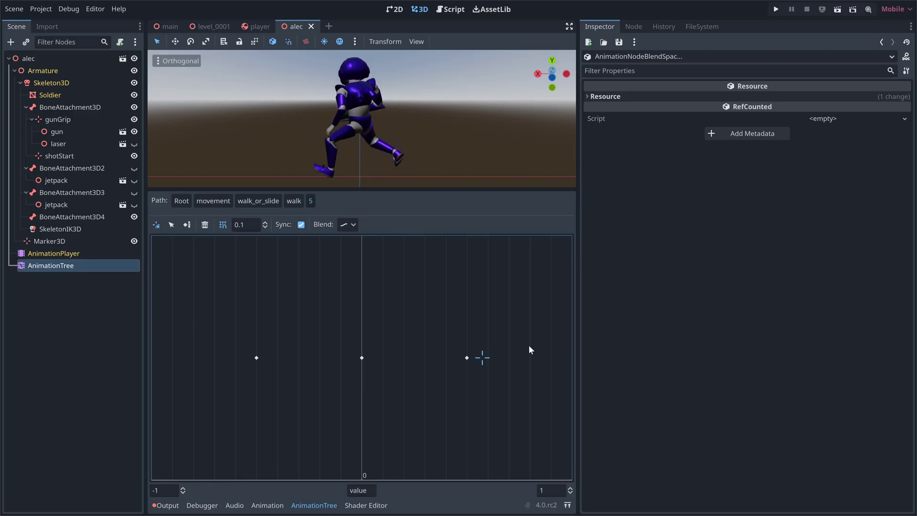
{"action": "left_click_drag", "start_coordinate": [484, 358], "coordinate": [406, 362]}
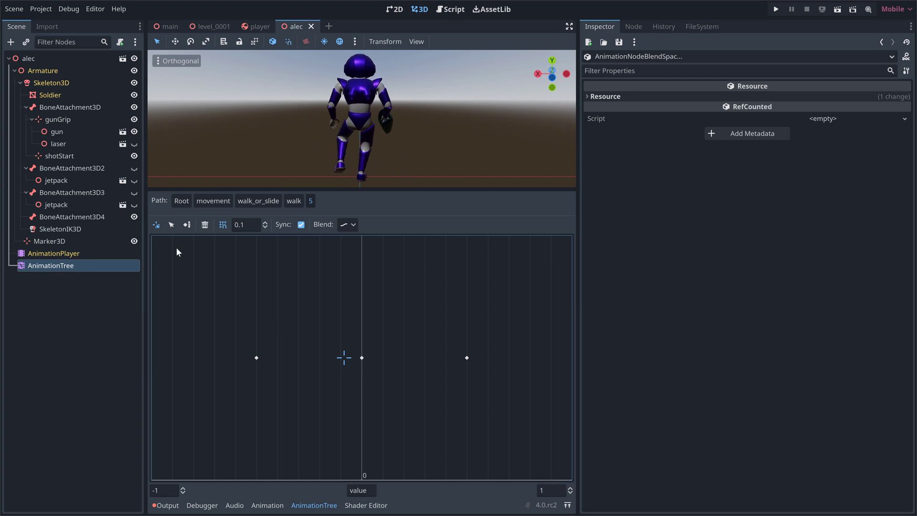
- Delete the middle walk left HOP point from the walk blend space and preview the blend between the two outer points
{"action": "left_click", "coordinate": [173, 225]}
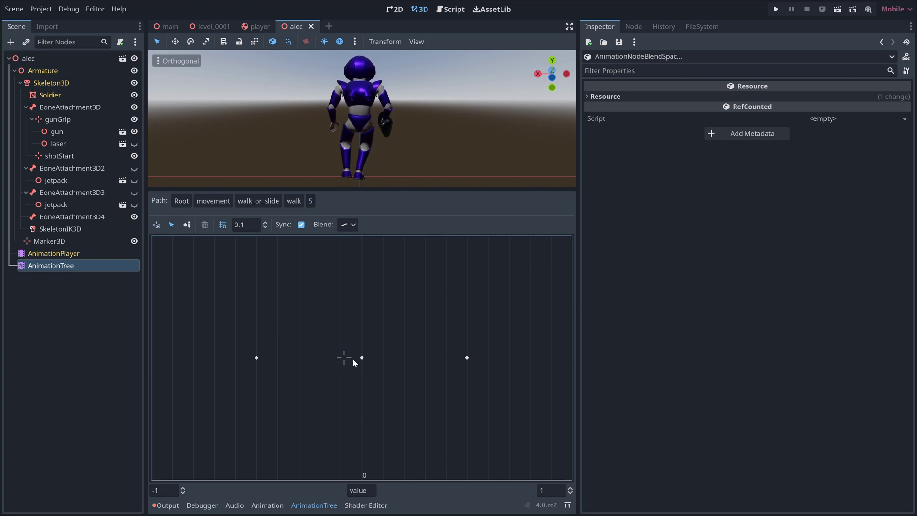
{"action": "left_click", "coordinate": [361, 359]}
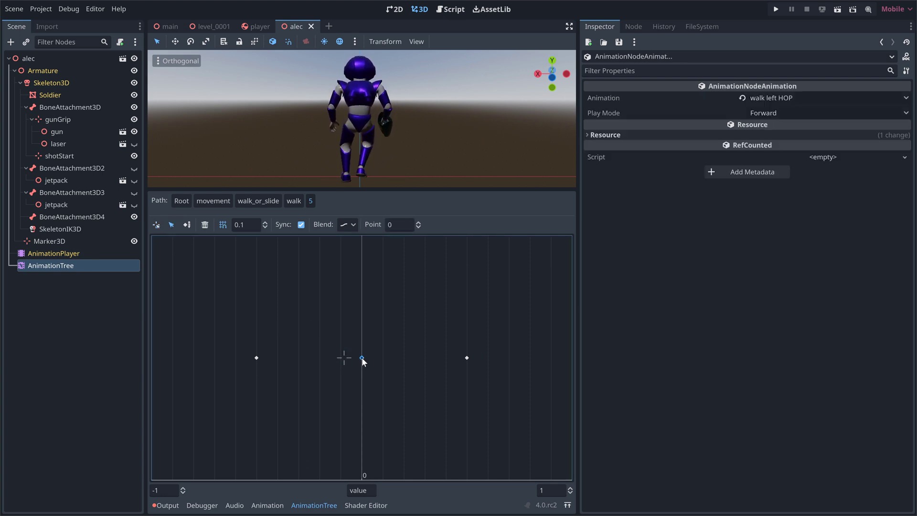
{"action": "left_click", "coordinate": [205, 225]}
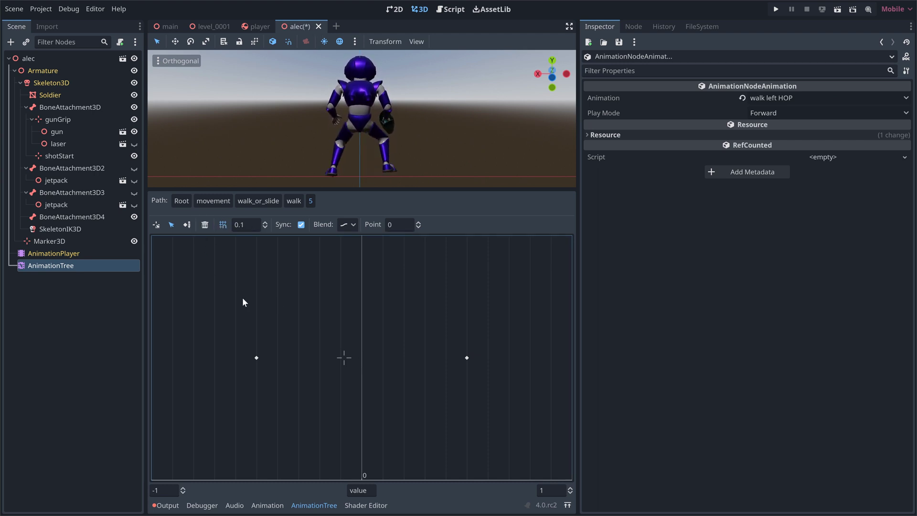
{"action": "left_click", "coordinate": [156, 225]}
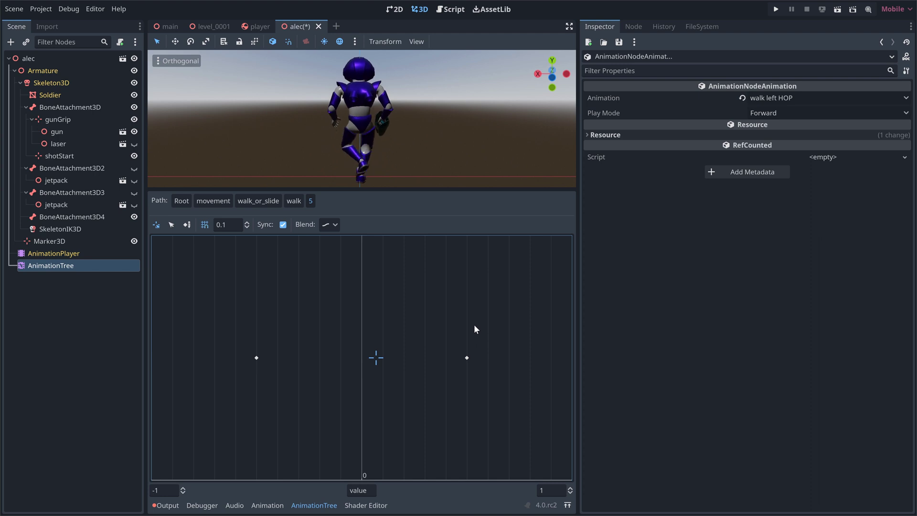
- Restore the middle point of the walk blend space, save the scene and reload the current project
{"action": "key", "text": "ctrl+s"}
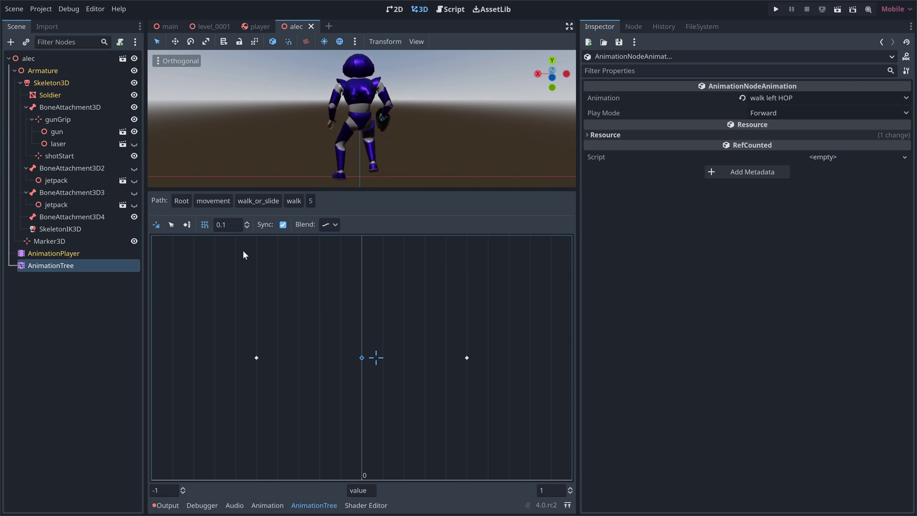
{"action": "left_click", "coordinate": [41, 9]}
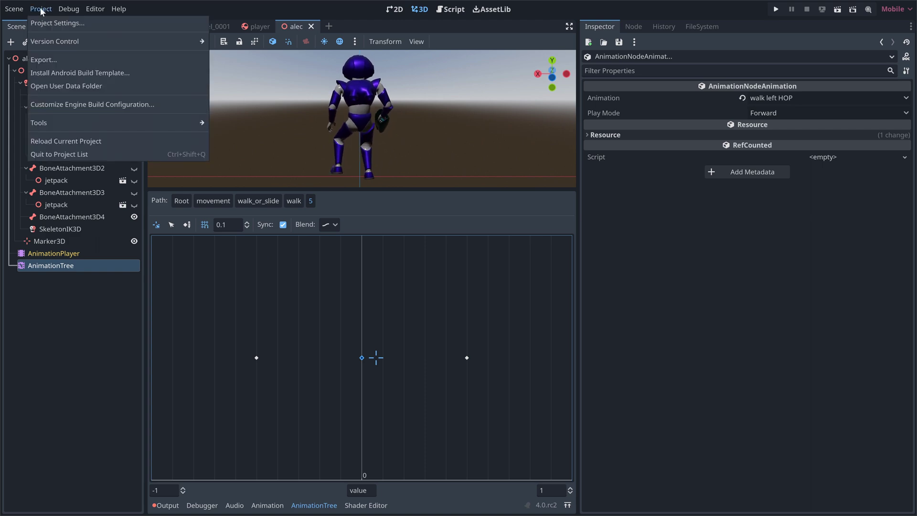
{"action": "left_click", "coordinate": [74, 141]}
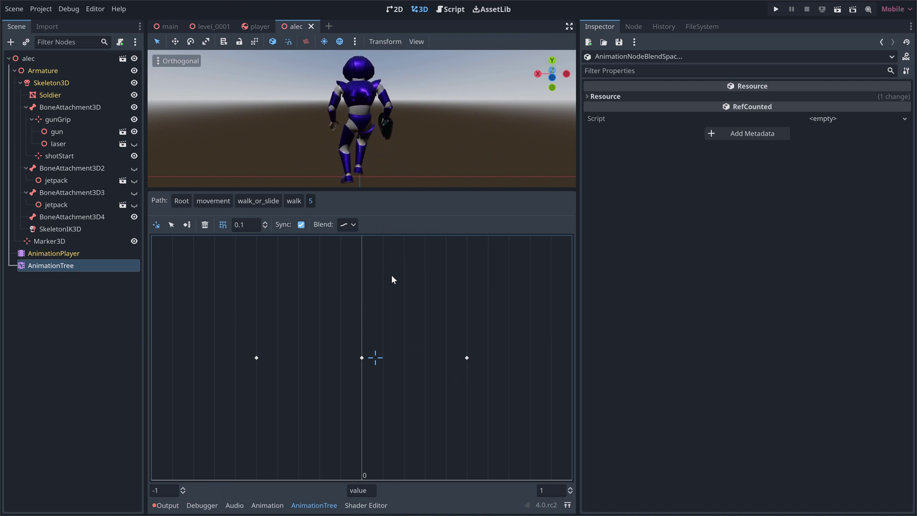
- Move the blend position from near the middle point to the point on its positive side to preview the transition
{"action": "left_click", "coordinate": [387, 358]}
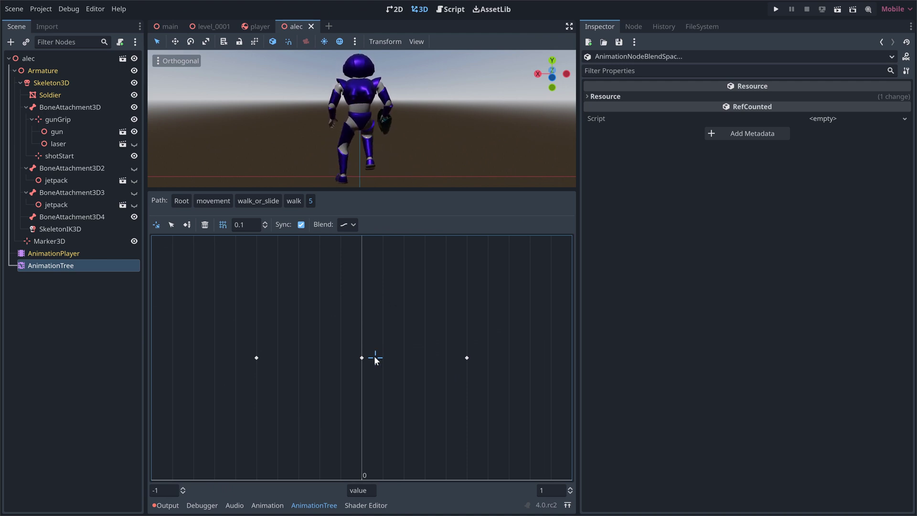
{"action": "left_click", "coordinate": [473, 357]}
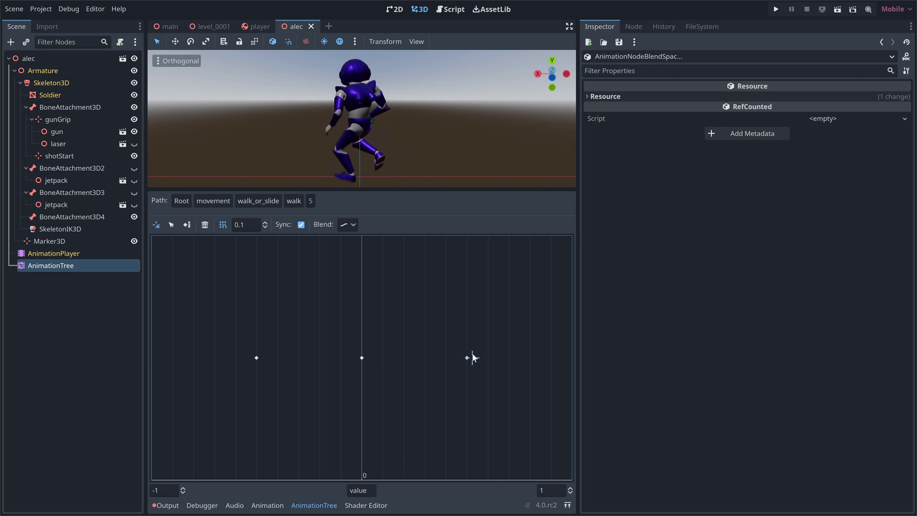
{"action": "mouse_move", "coordinate": [472, 357]}
{"action": "left_mouse_down"}
{"action": "mouse_move", "coordinate": [256, 358]}
{"action": "mouse_move", "coordinate": [470, 357]}
{"action": "left_mouse_up"}
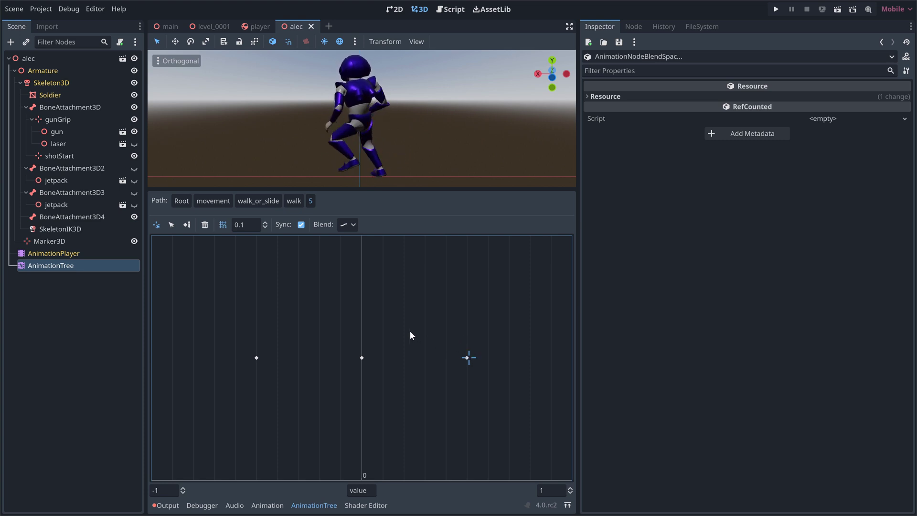
- Return to the walk blend space, inspect the points at x 0.5 and -0.5, and view the node types available for a new point
{"action": "left_click", "coordinate": [295, 201]}
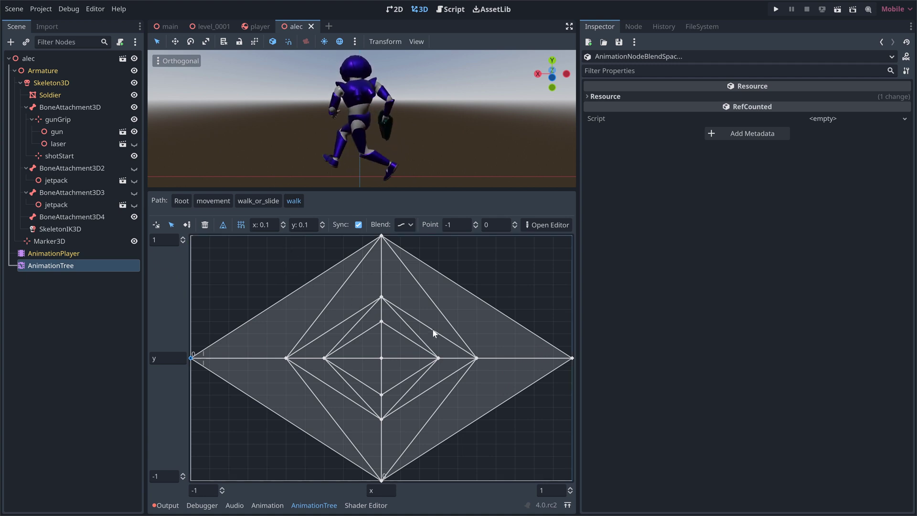
{"action": "left_click", "coordinate": [477, 357]}
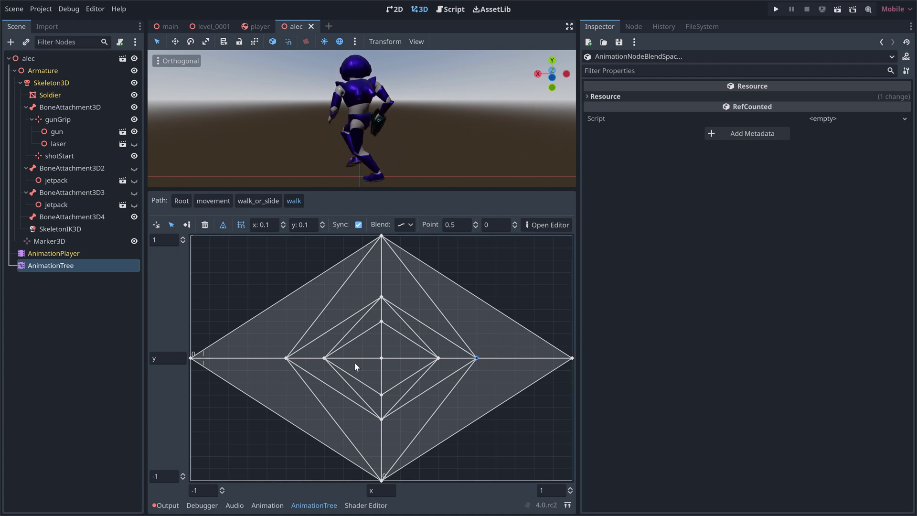
{"action": "left_click", "coordinate": [286, 358]}
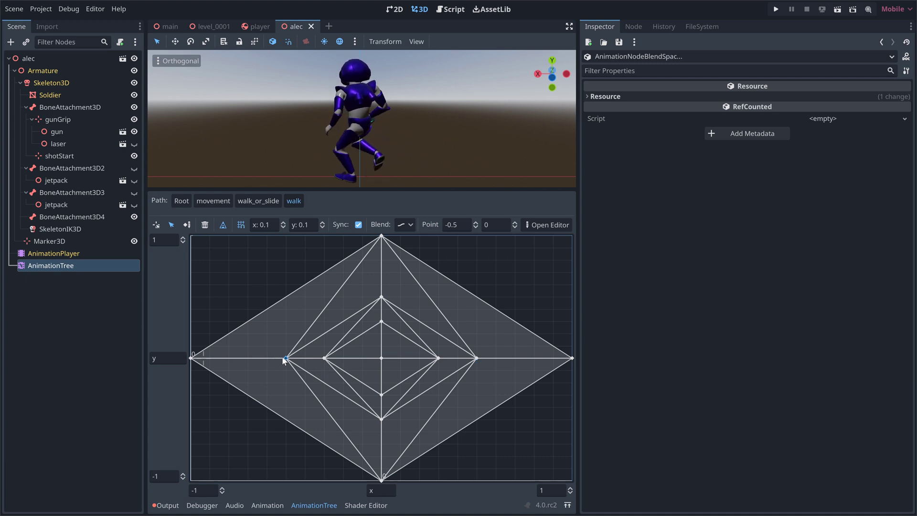
{"action": "right_click", "coordinate": [233, 262]}
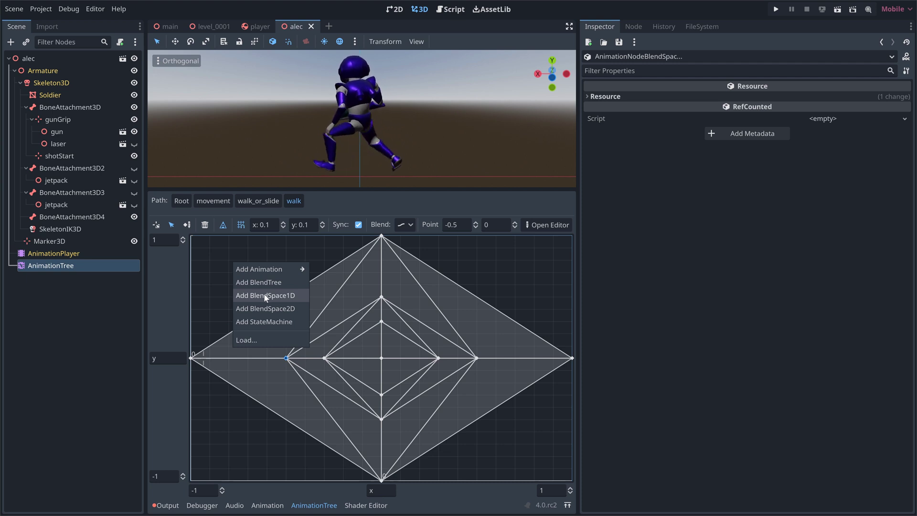
{"action": "key", "text": "Escape"}
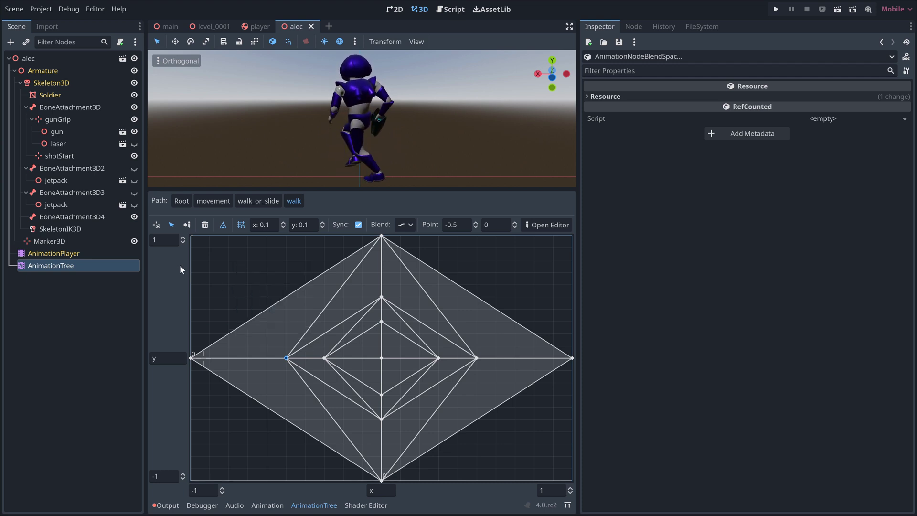
- Open the nested blend space of the point at x -0.5 and preview it by moving its blend position across its points
{"action": "left_click", "coordinate": [156, 225]}
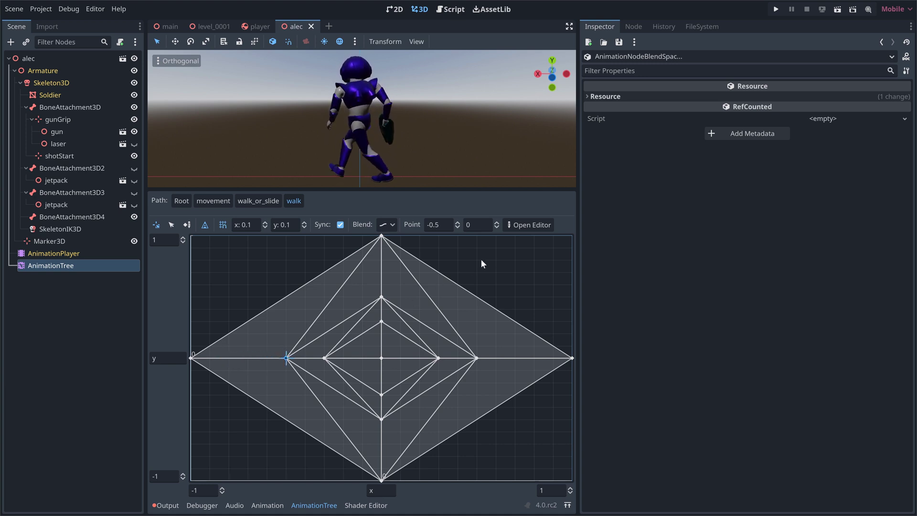
{"action": "left_click", "coordinate": [524, 225]}
{"action": "left_click", "coordinate": [507, 328]}
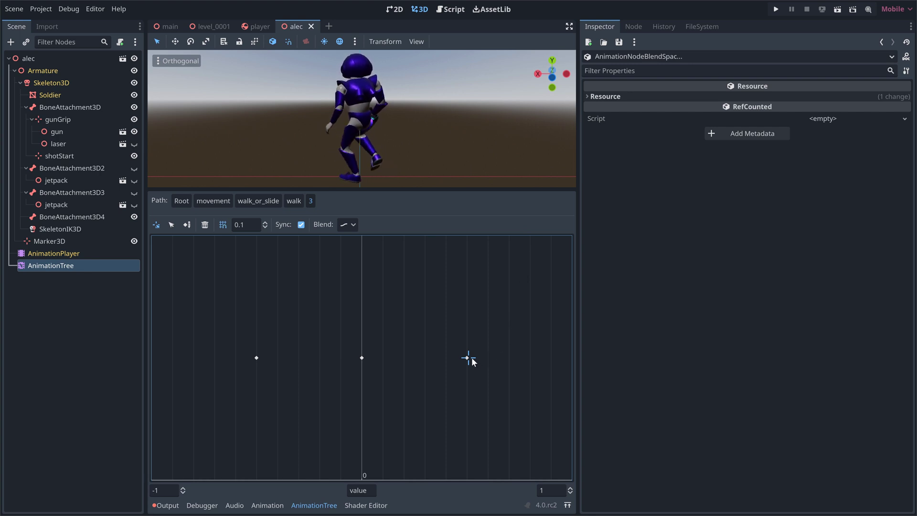
{"action": "left_click_drag", "start_coordinate": [371, 362], "coordinate": [471, 385]}
- Return to the walk blend space and preview forward movement by moving the blend position along its outer edge towards the x -1 point
{"action": "left_click", "coordinate": [291, 203]}
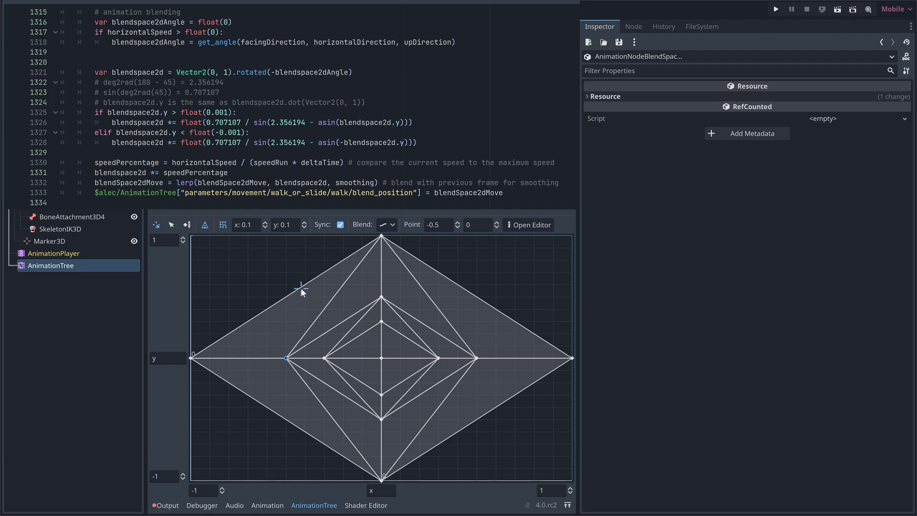
{"action": "left_click_drag", "start_coordinate": [309, 294], "coordinate": [400, 262]}
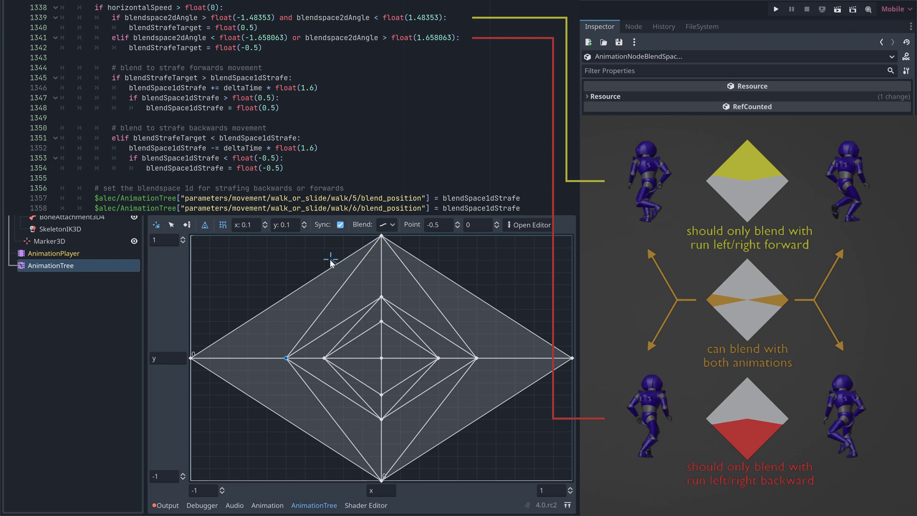
{"action": "left_click_drag", "start_coordinate": [309, 277], "coordinate": [204, 345]}
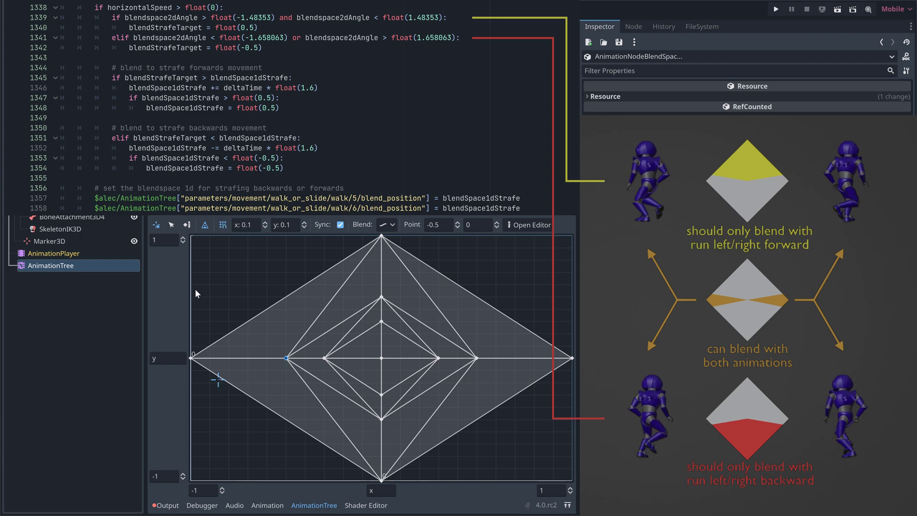
- Open the nested blend space of the walk point at x -1 and move its blend position to the point at -0.5
{"action": "left_click", "coordinate": [171, 225]}
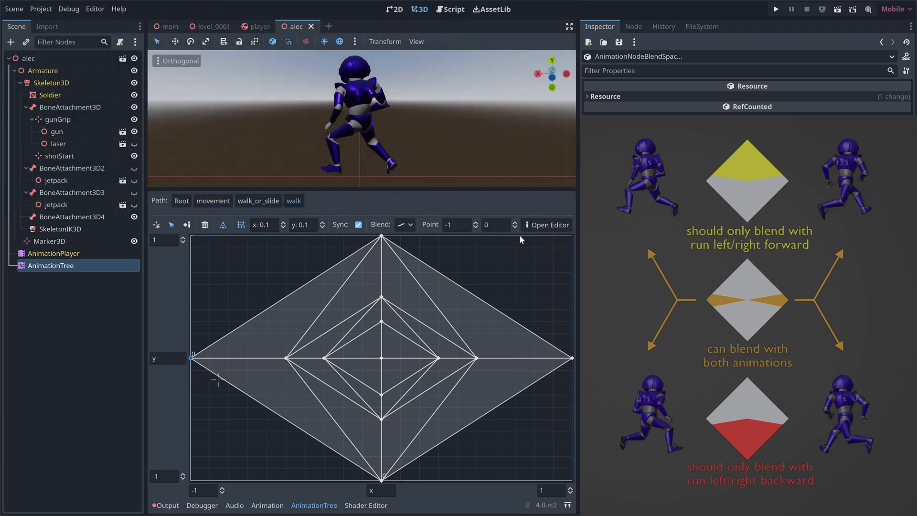
{"action": "left_click", "coordinate": [542, 225]}
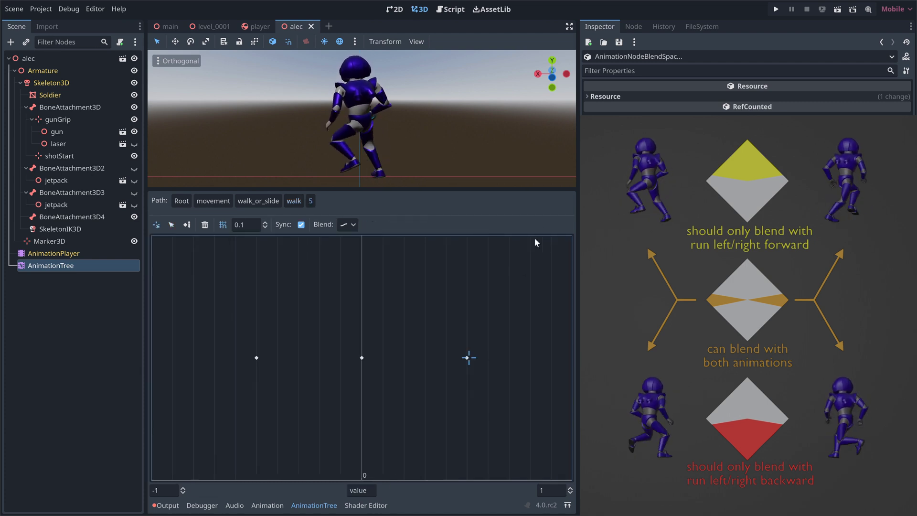
{"action": "left_click_drag", "start_coordinate": [477, 359], "coordinate": [253, 363]}
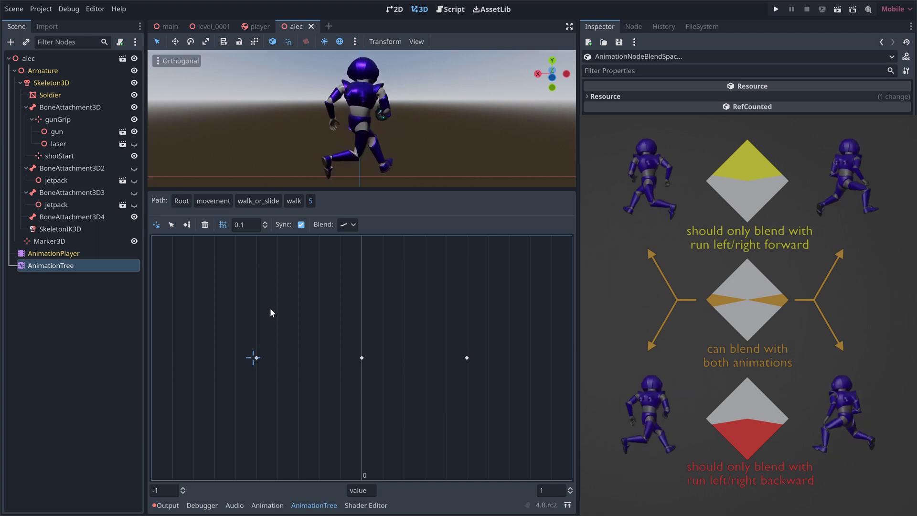
- Preview backward movement in the walk blend space by moving the blend position around its negative-y half and up past the x -1 point
{"action": "left_click", "coordinate": [290, 200]}
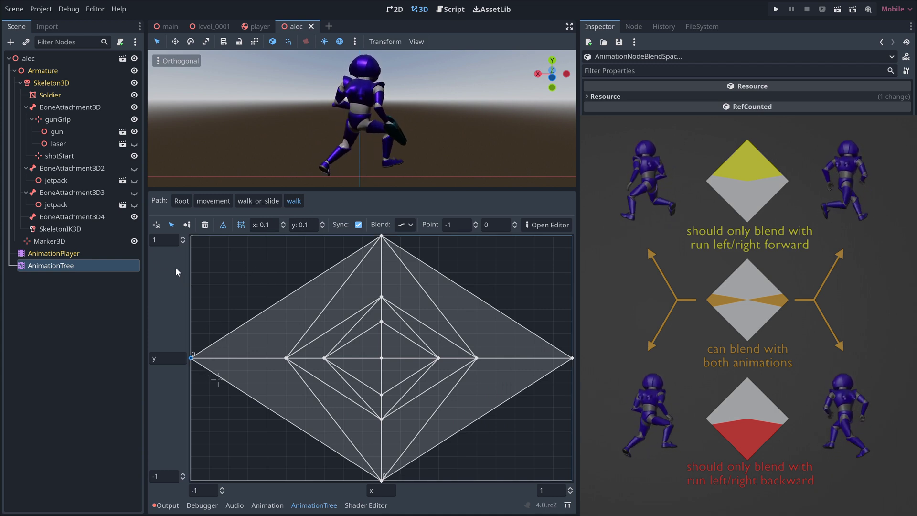
{"action": "left_click", "coordinate": [156, 226]}
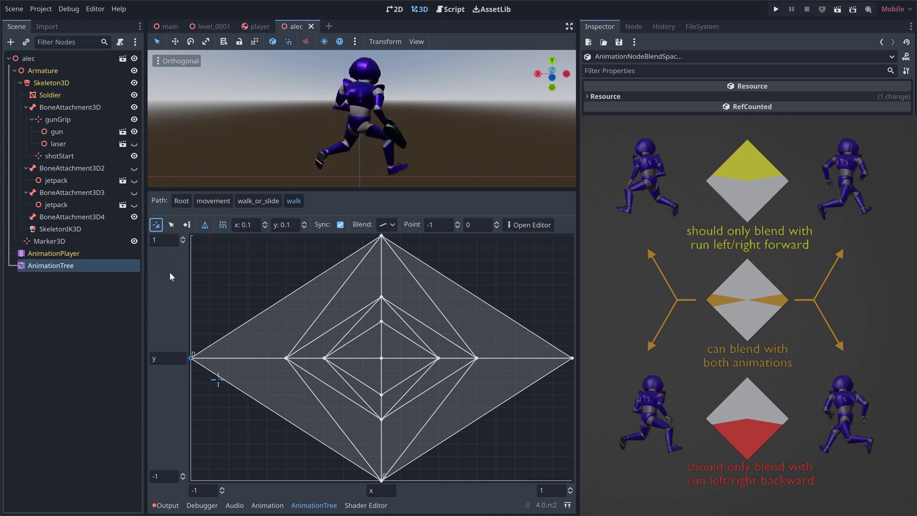
{"action": "left_click_drag", "start_coordinate": [216, 380], "coordinate": [468, 425]}
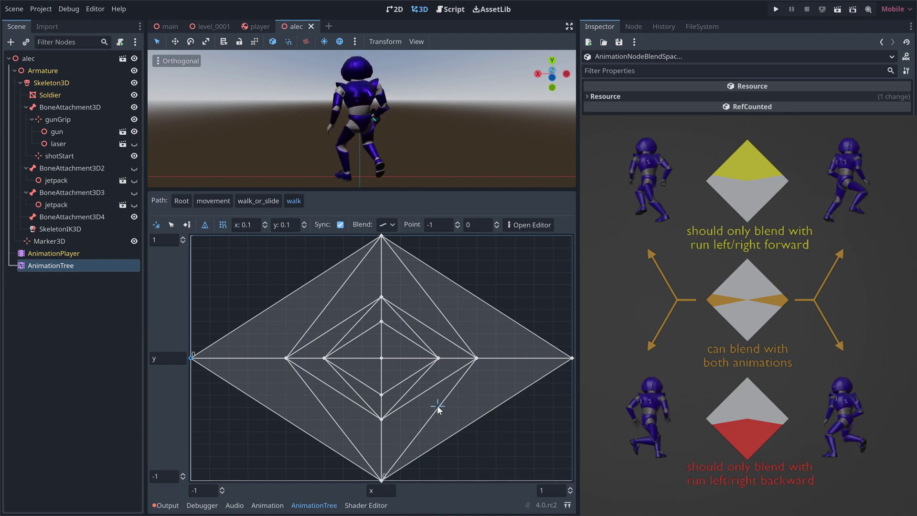
{"action": "left_click_drag", "start_coordinate": [436, 398], "coordinate": [437, 400]}
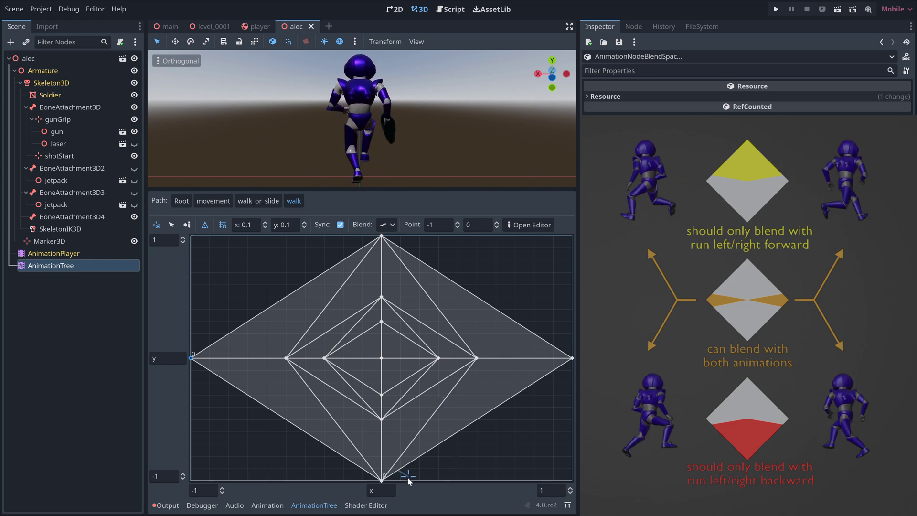
{"action": "left_click_drag", "start_coordinate": [341, 469], "coordinate": [290, 432]}
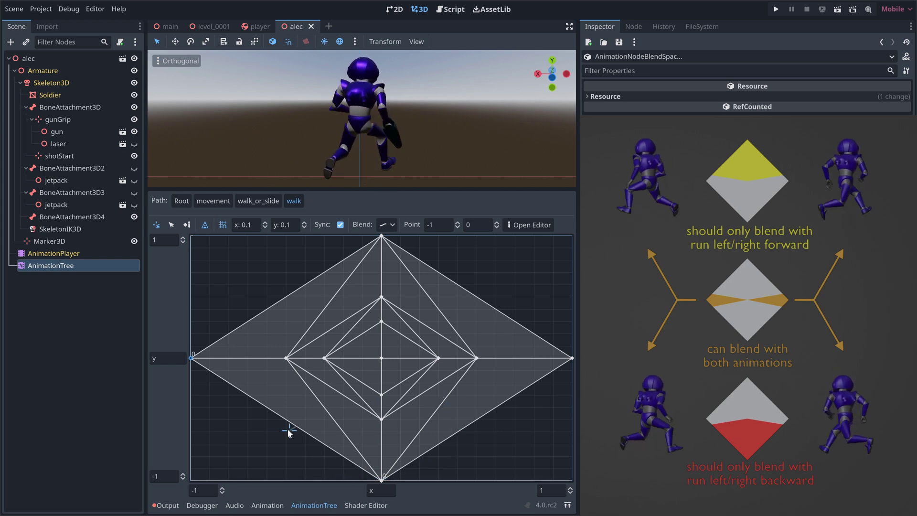
{"action": "left_click_drag", "start_coordinate": [250, 409], "coordinate": [222, 339]}
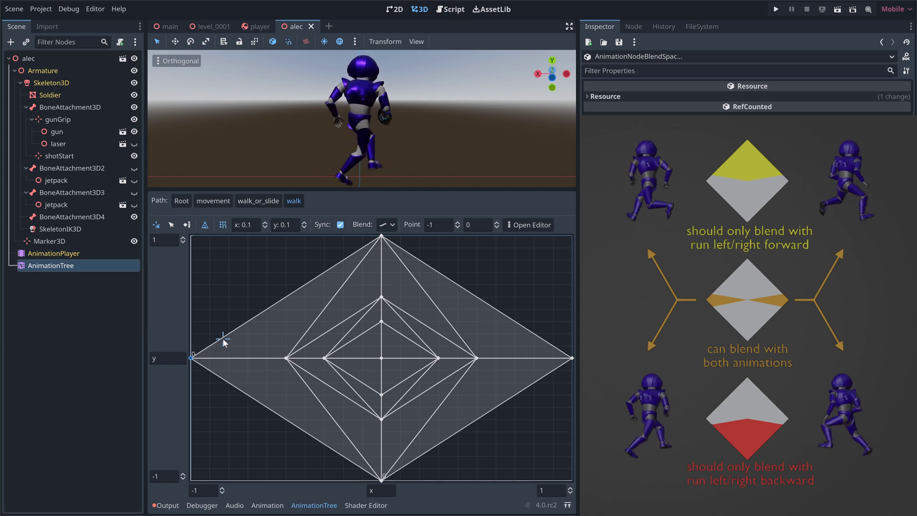
- Move the blend position of the x -1 point's nested blend space to its point at 0.5, and return to the walk blend space
{"action": "left_click", "coordinate": [529, 226]}
{"action": "left_click", "coordinate": [255, 358]}
{"action": "left_click_drag", "start_coordinate": [255, 360], "coordinate": [469, 358]}
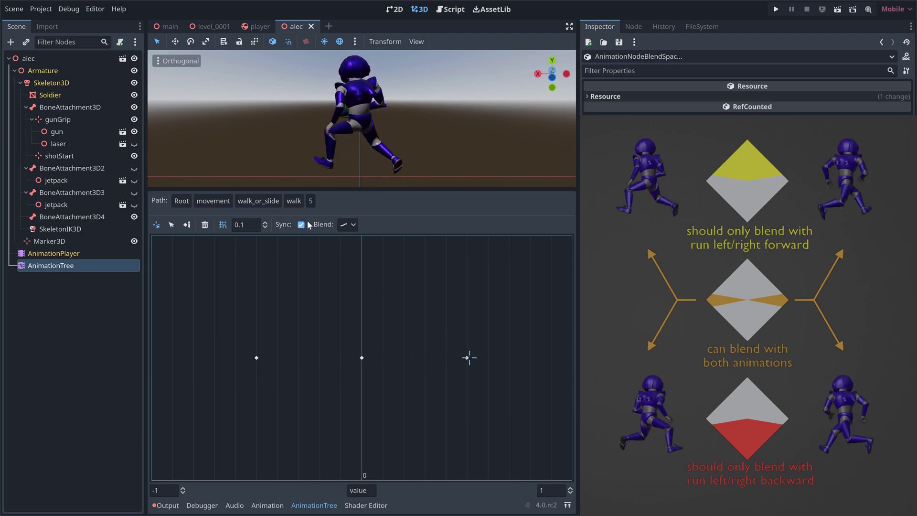
{"action": "left_click", "coordinate": [293, 202]}
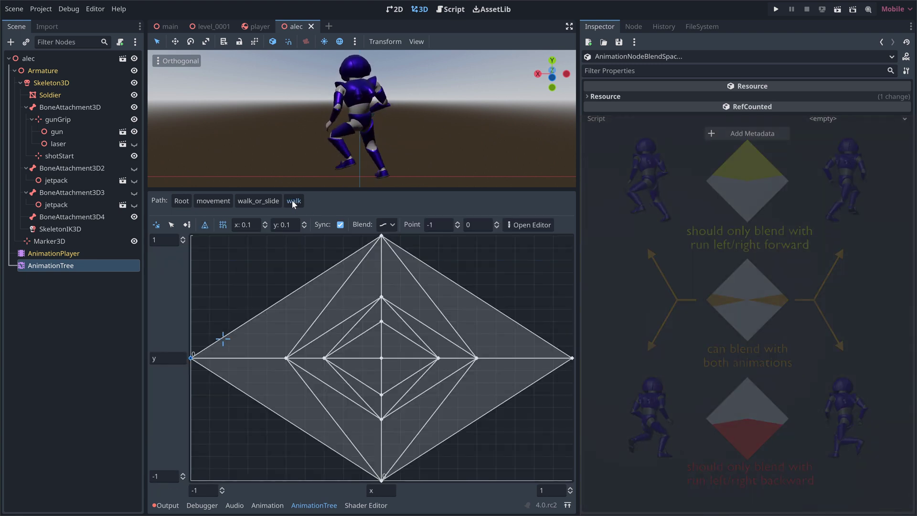